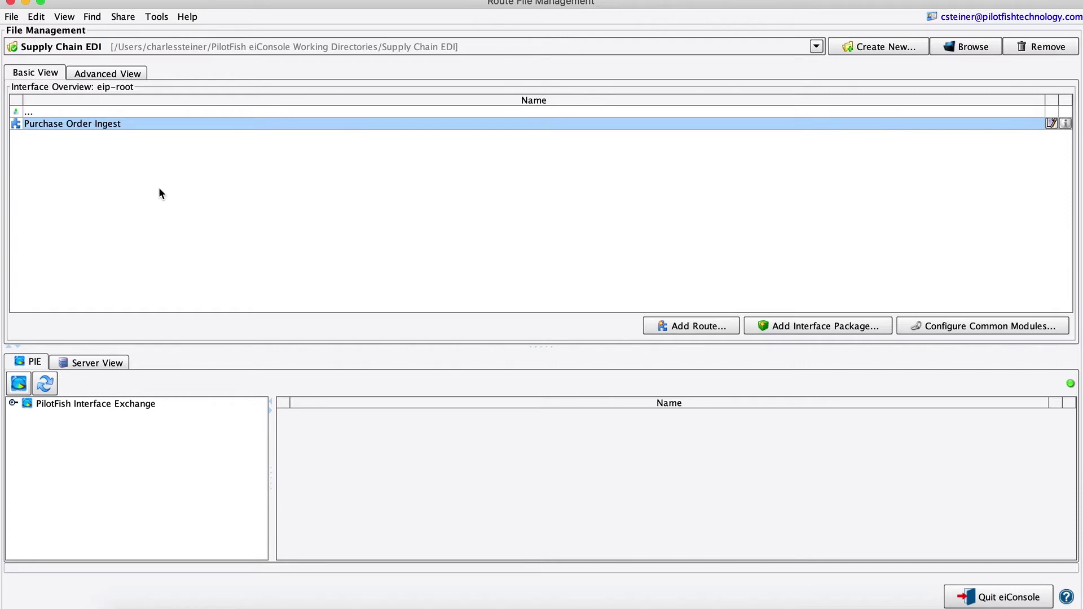
Step: Open the Purchase Order Ingest route and look through the icons available for the PO SFTP Pickup source system
double_click(168, 124)
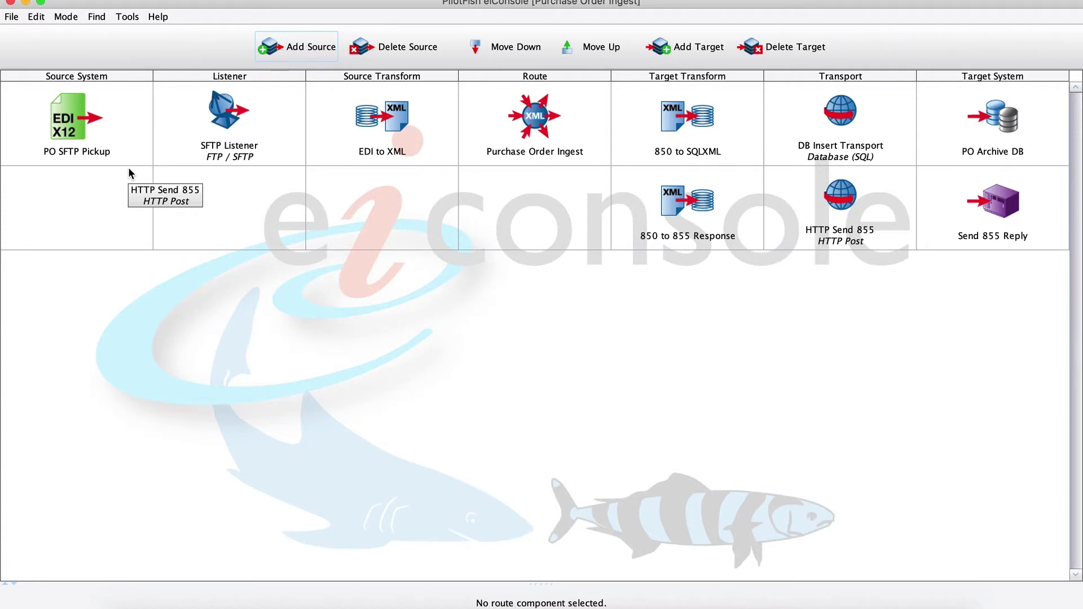
left_click(86, 99)
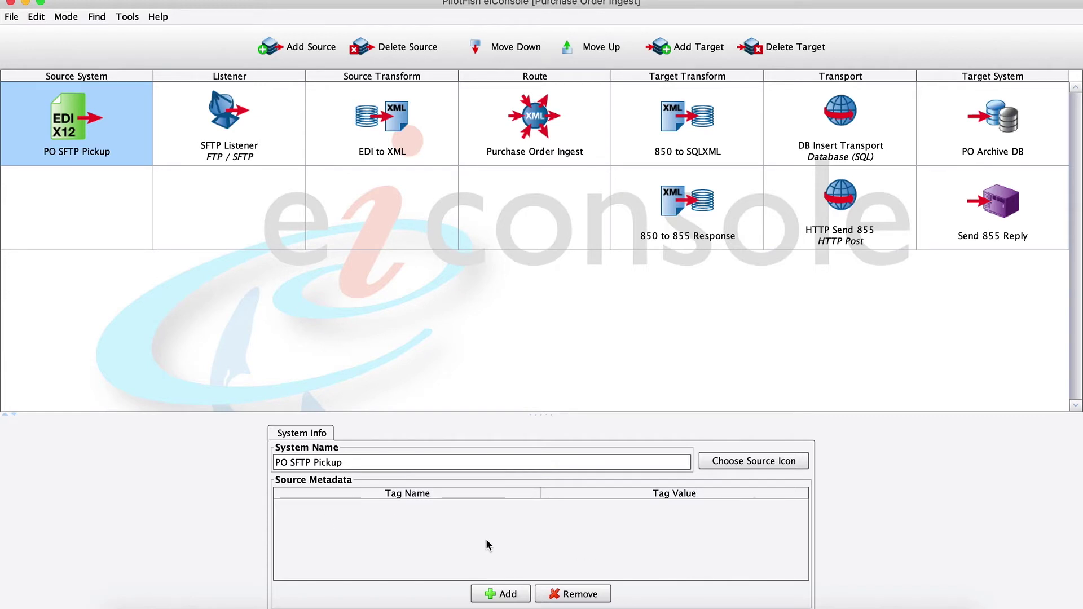
left_click(753, 463)
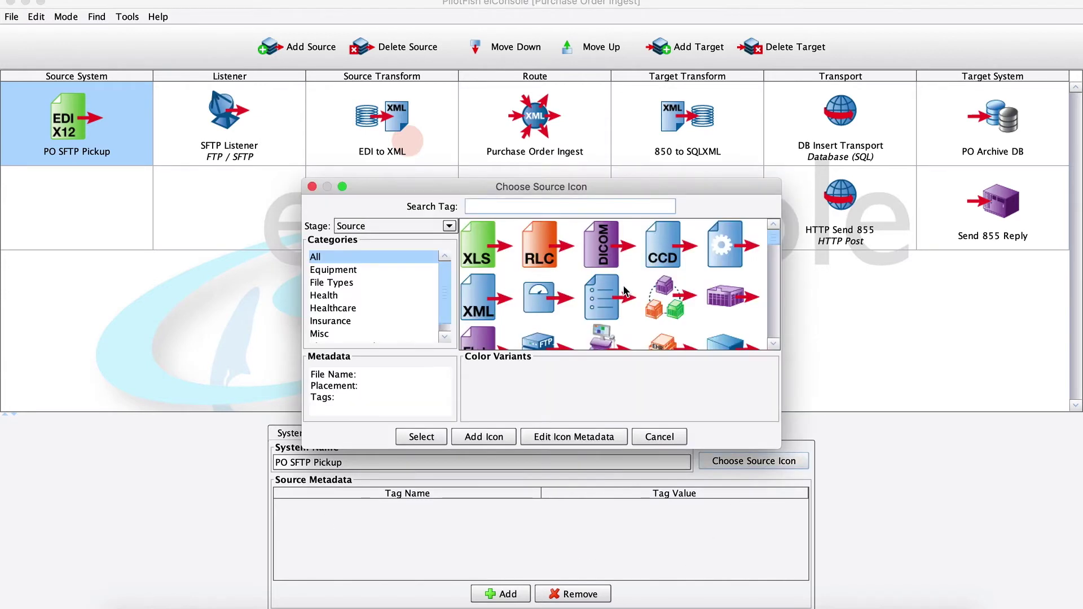
left_click(646, 440)
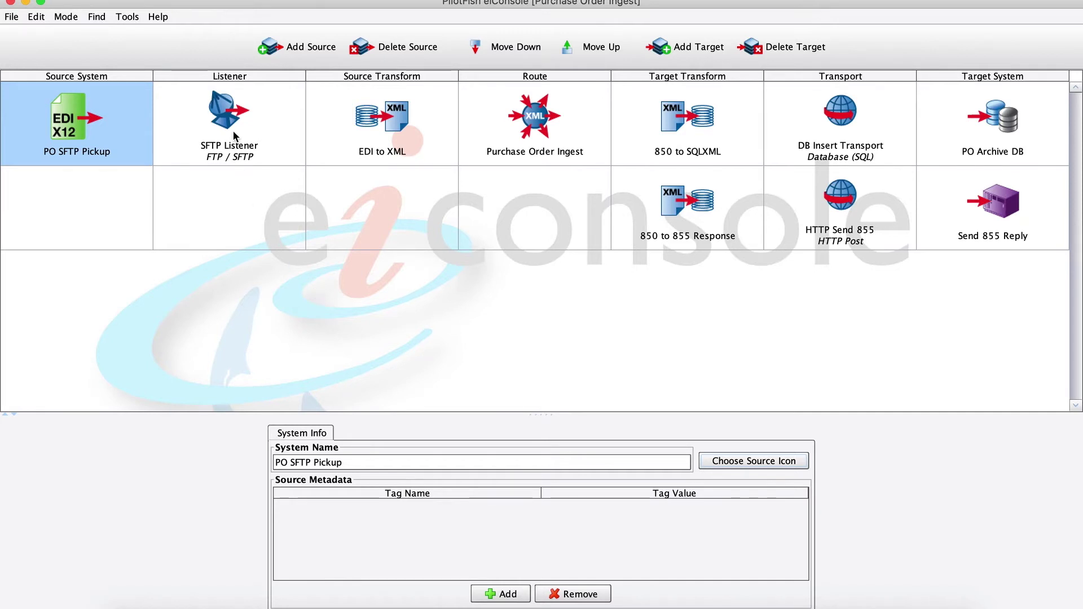
Step: Open the SFTP Listener's configuration and look through the available listener types, keeping FTP / SFTP
left_click(215, 98)
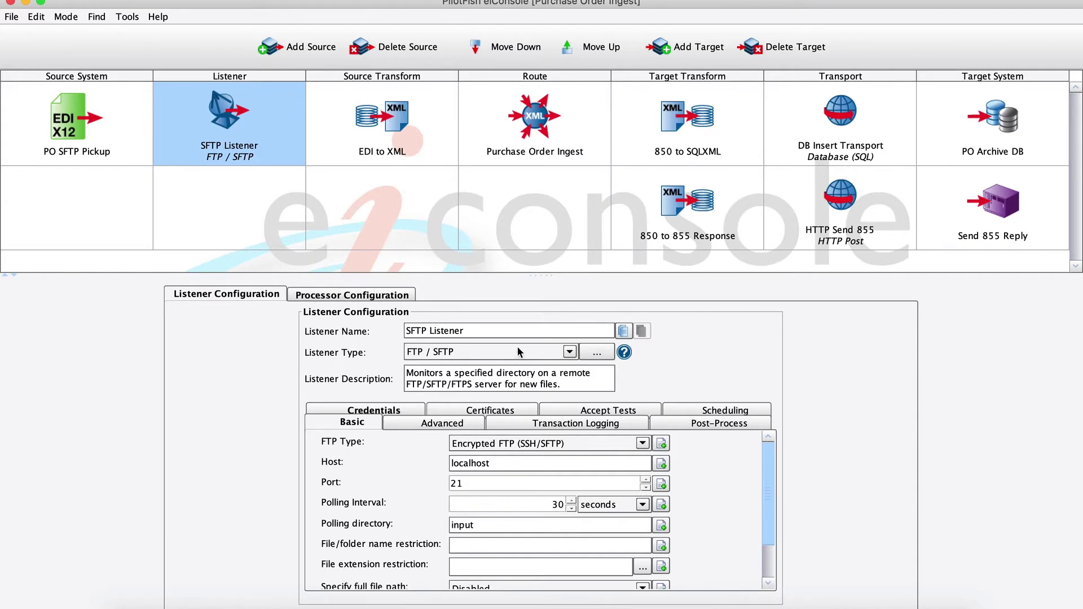
left_click(570, 353)
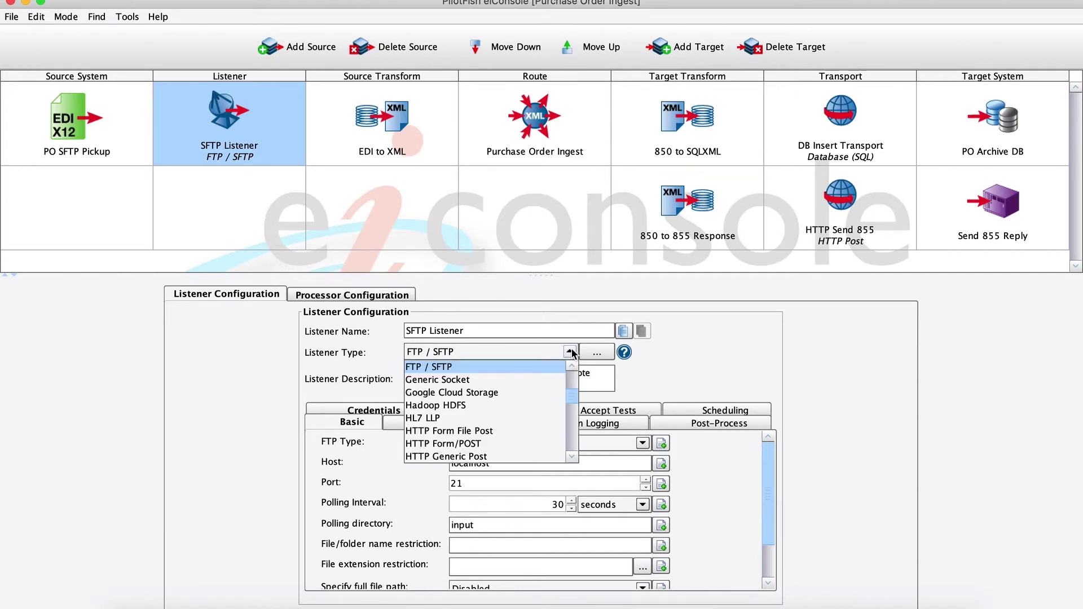
scroll(505, 405, "up", 2)
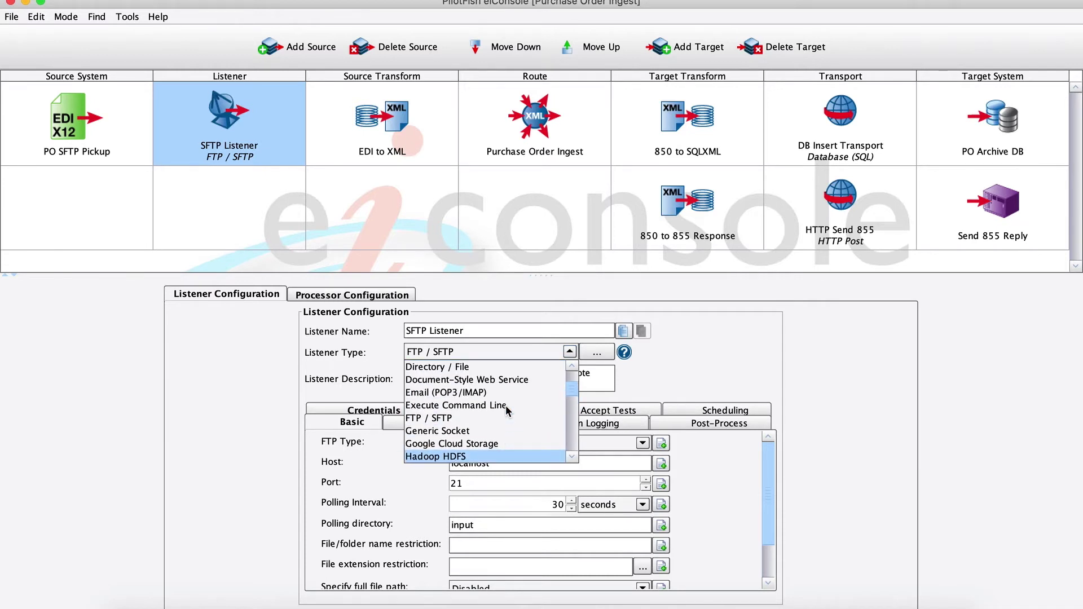
scroll(505, 405, "down", 2)
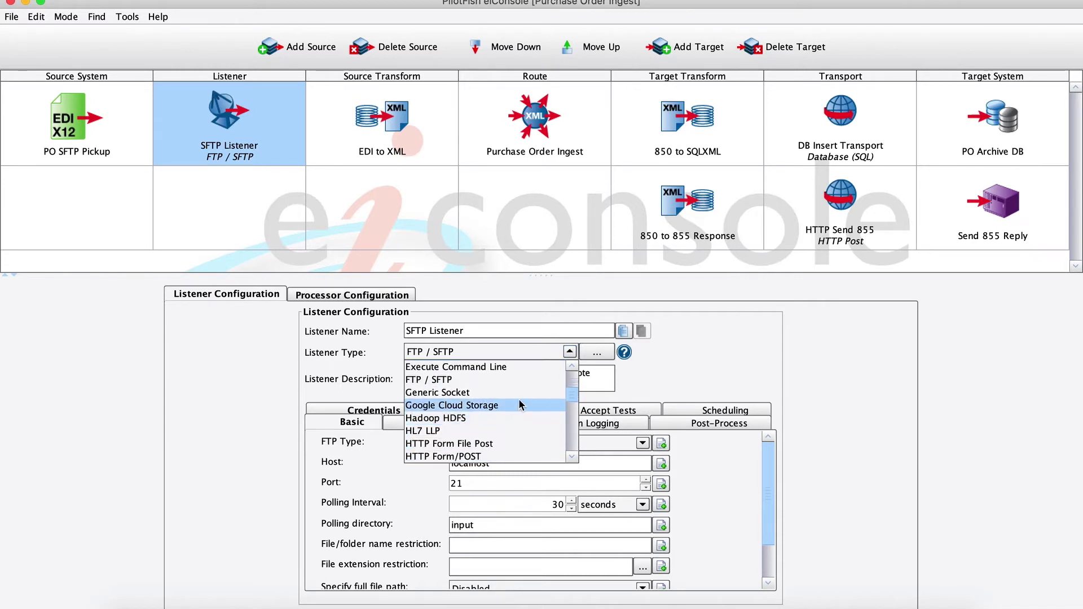
left_click(566, 353)
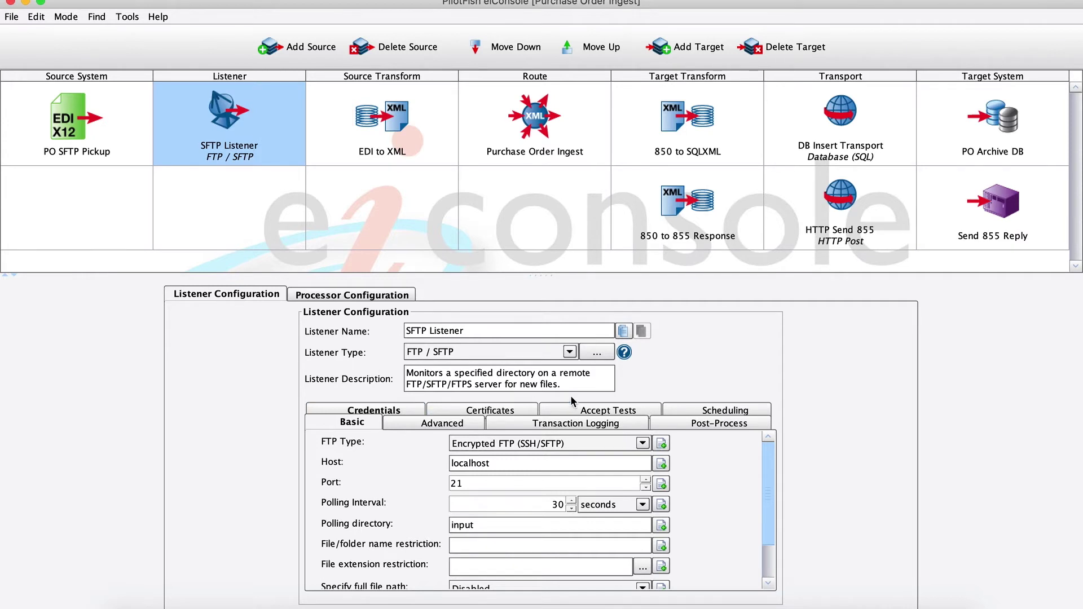
left_click(569, 352)
left_click(564, 354)
Step: Clear the SFTP Listener's host and set it to localhost
left_click_drag(507, 463, 438, 471)
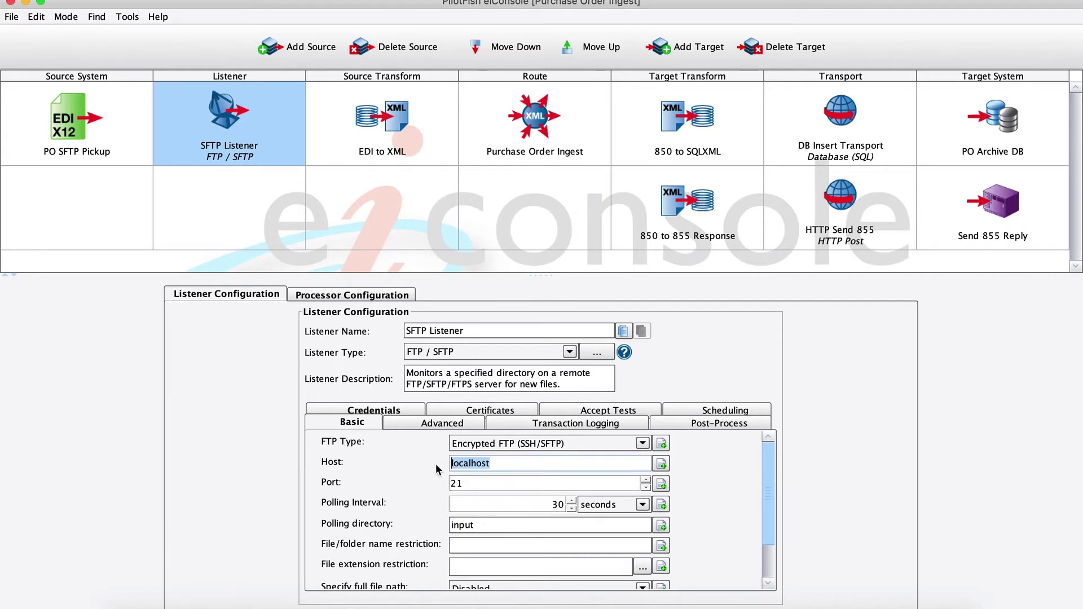
key("BackSpace")
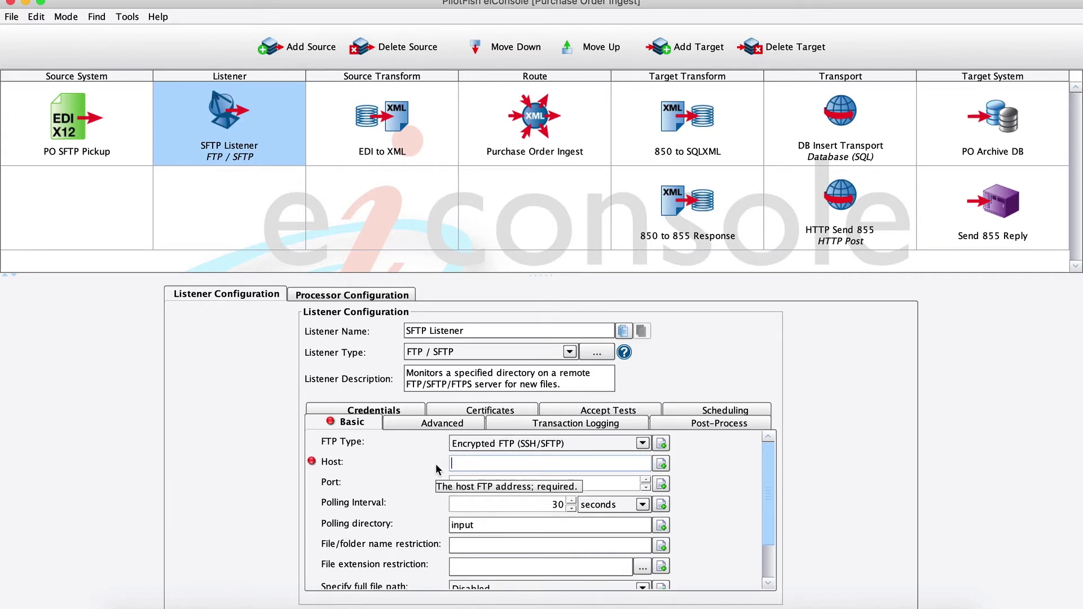
type("localhost")
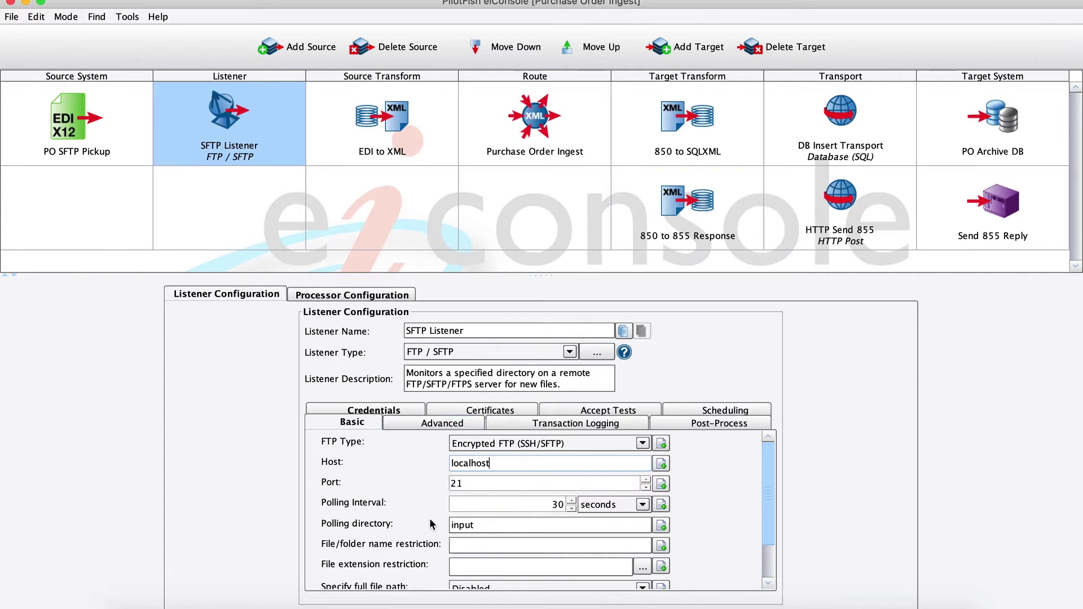
mouse_move(402, 505)
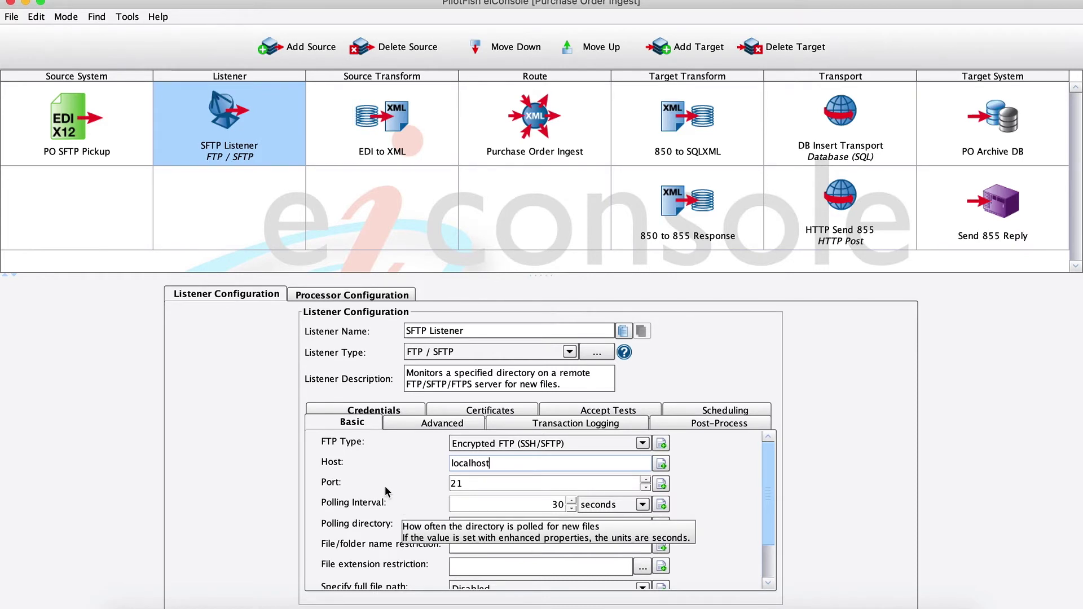
Step: Look through the processor types that can be added to the SFTP Listener, without adding one
left_click(322, 296)
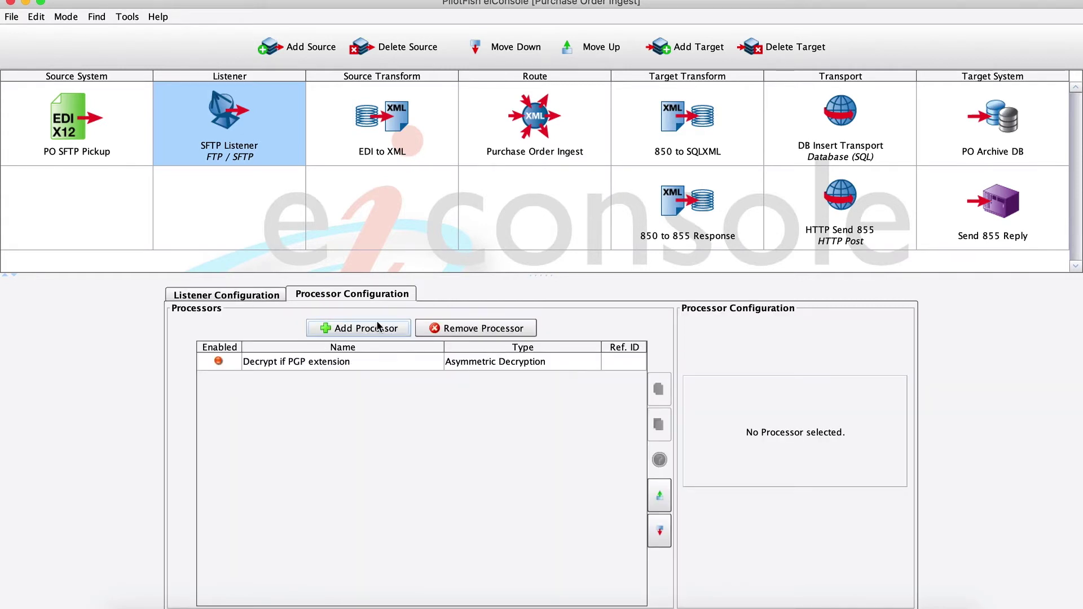
left_click(397, 329)
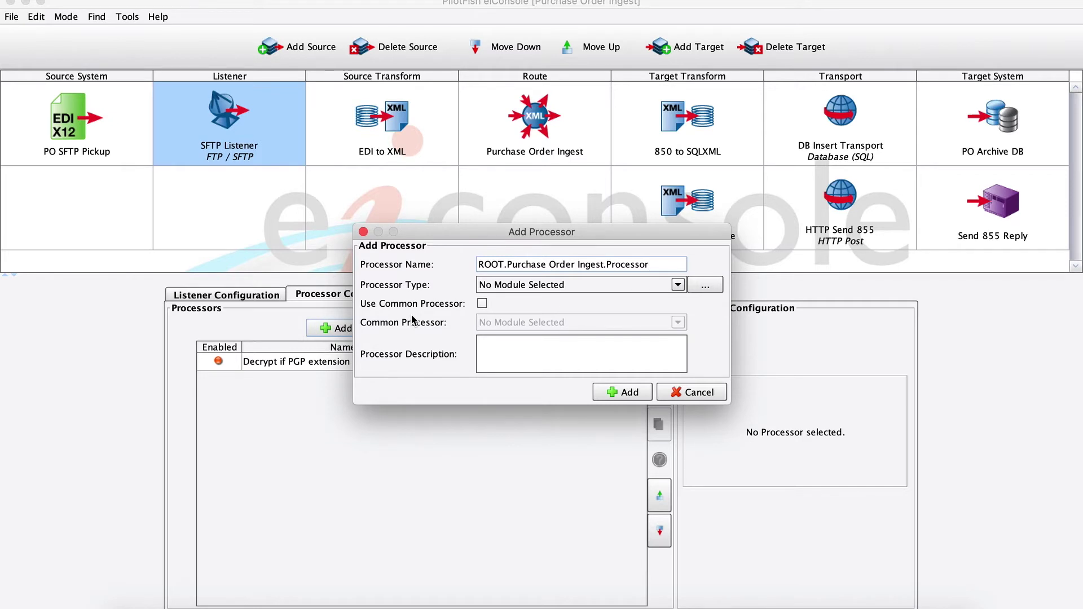
left_click(527, 284)
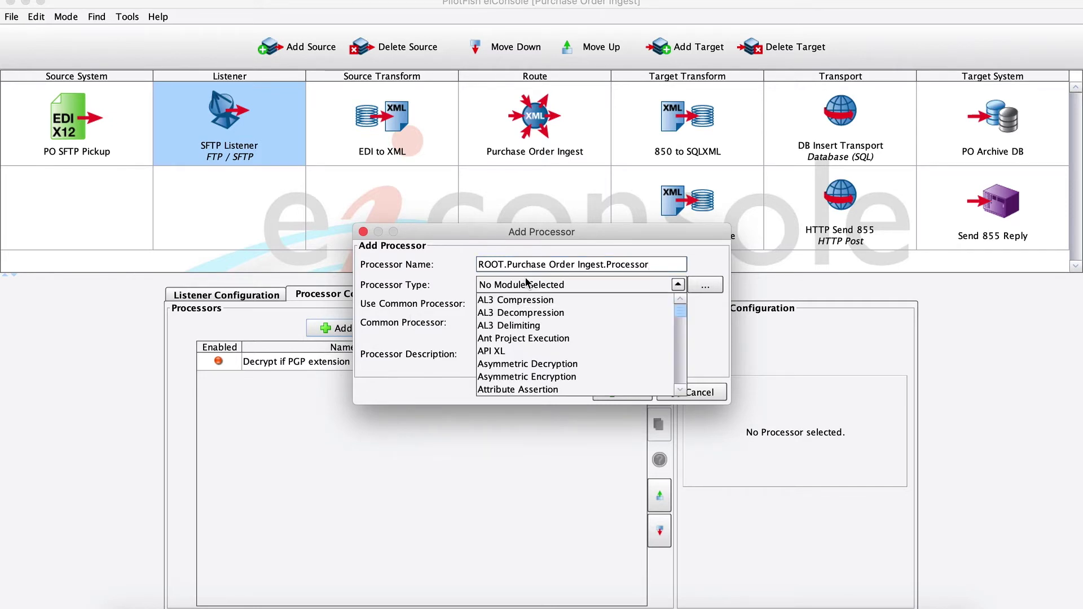
scroll(579, 317, "down", 8)
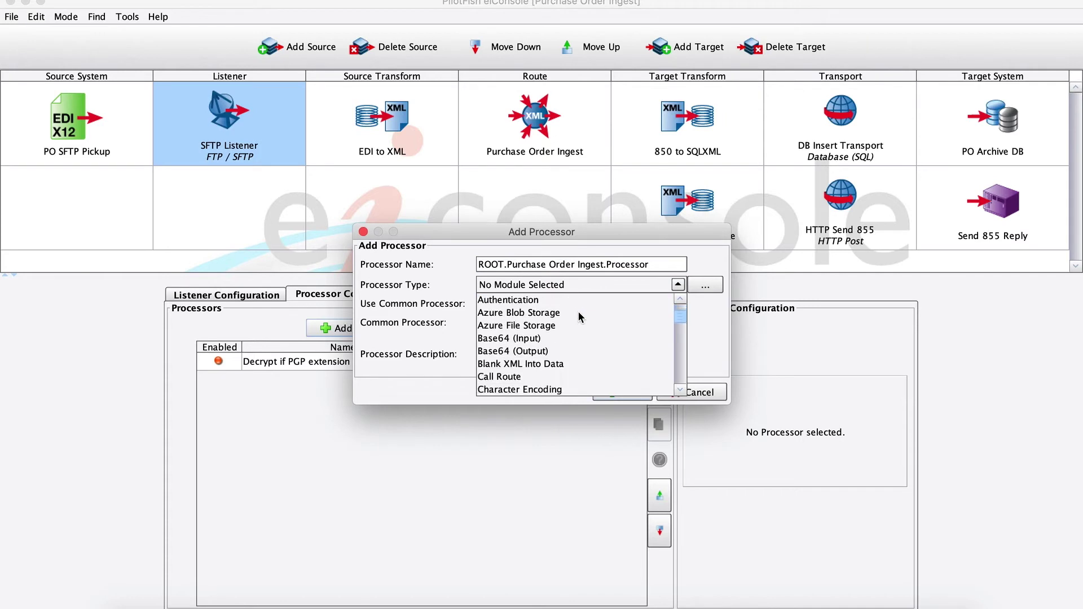
scroll(579, 317, "down", 6)
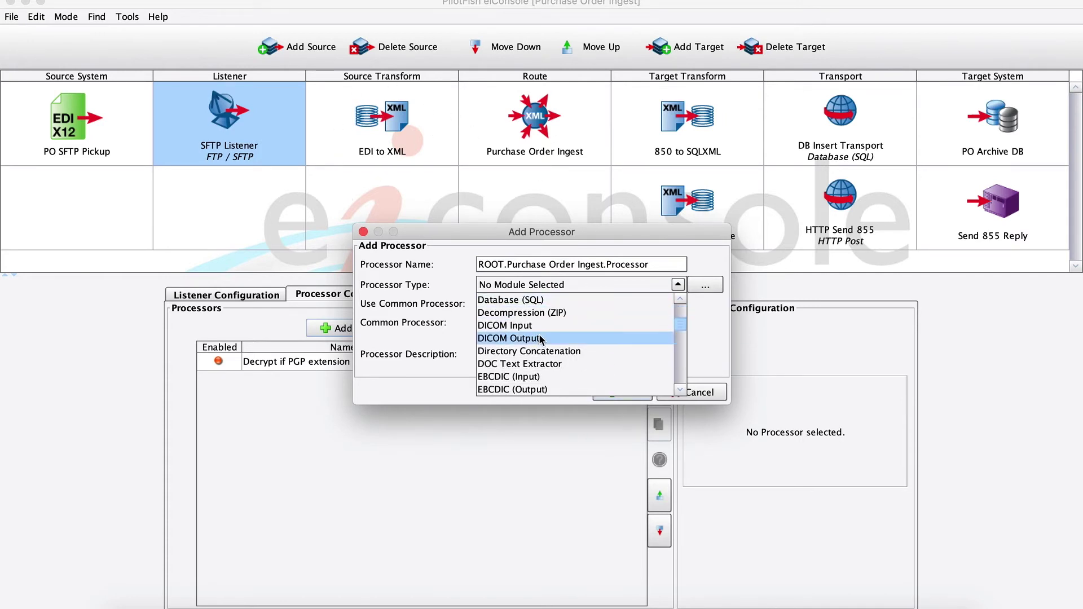
left_click(696, 367)
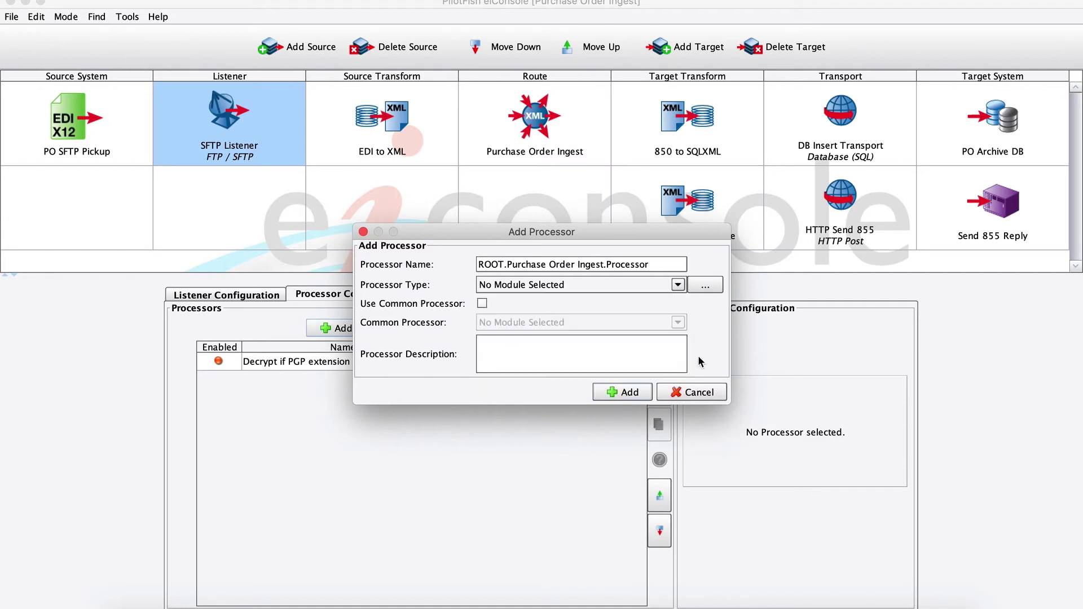
left_click(699, 392)
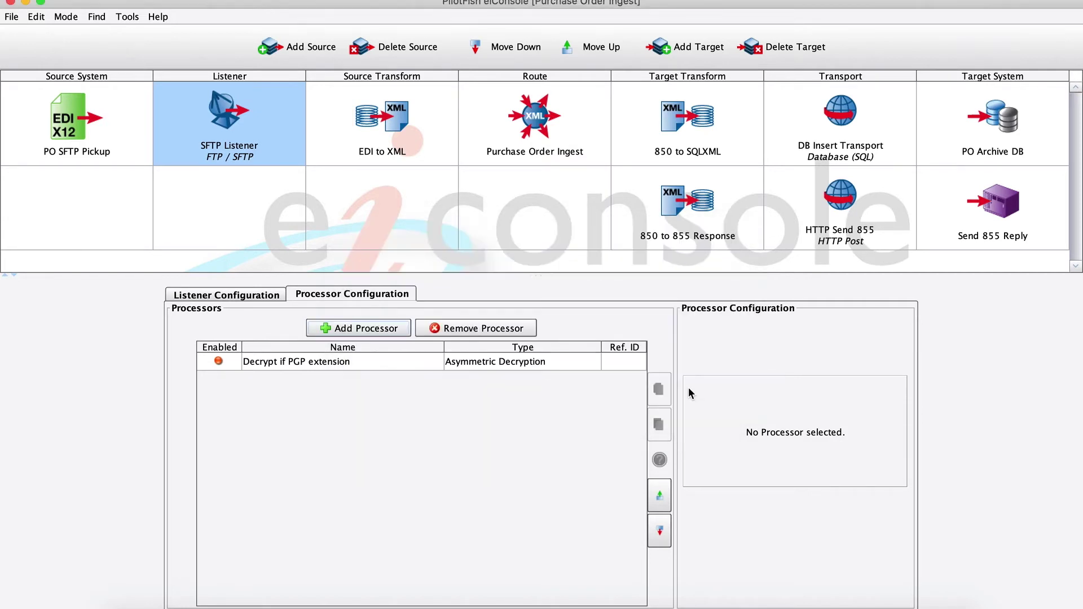
Step: Examine the basic settings and the execution condition of the Decrypt if PGP extension processor
left_click(365, 361)
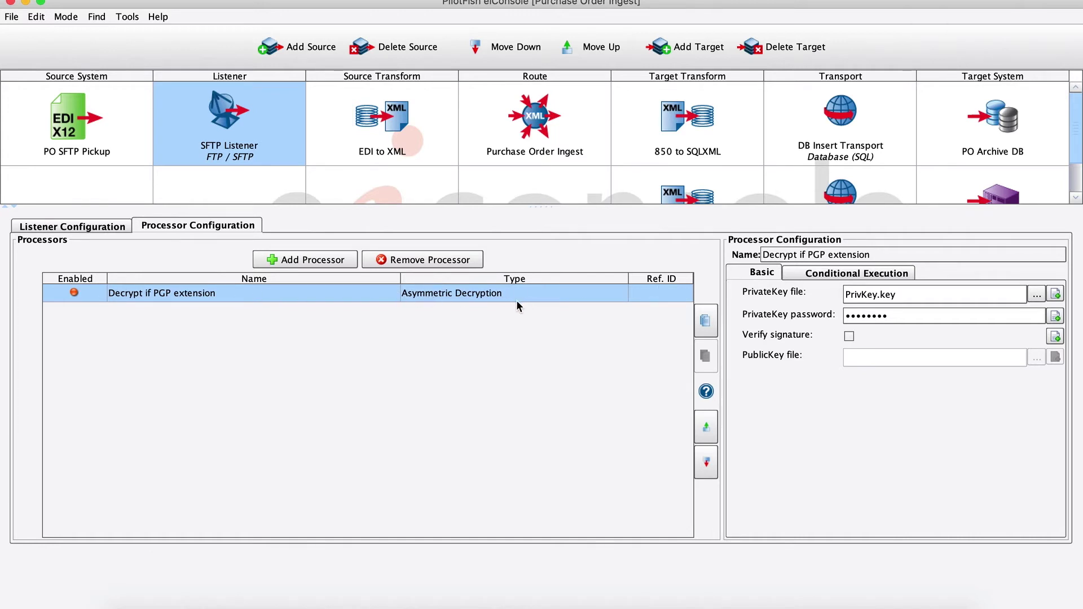
left_click(812, 275)
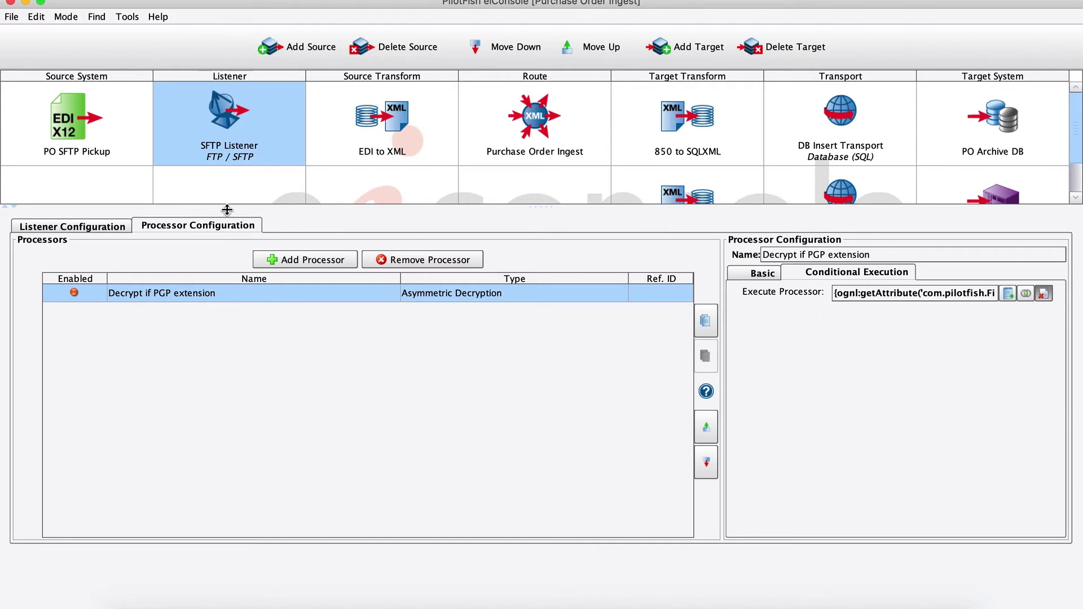
Step: Examine the X12 table data and enhancement settings of the EDI to XML source transform
left_click(384, 149)
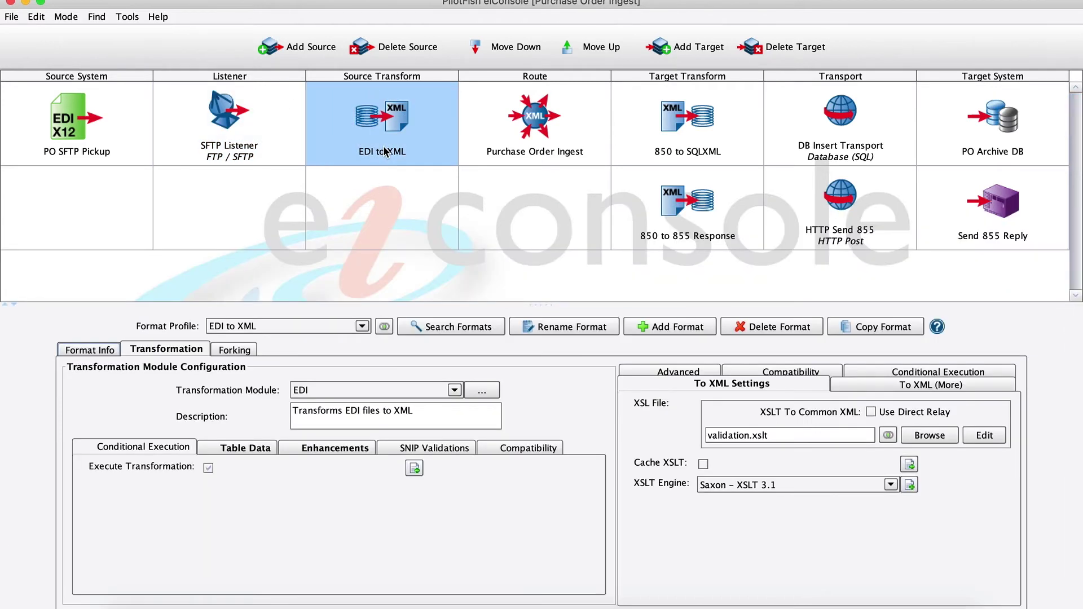
left_click(256, 446)
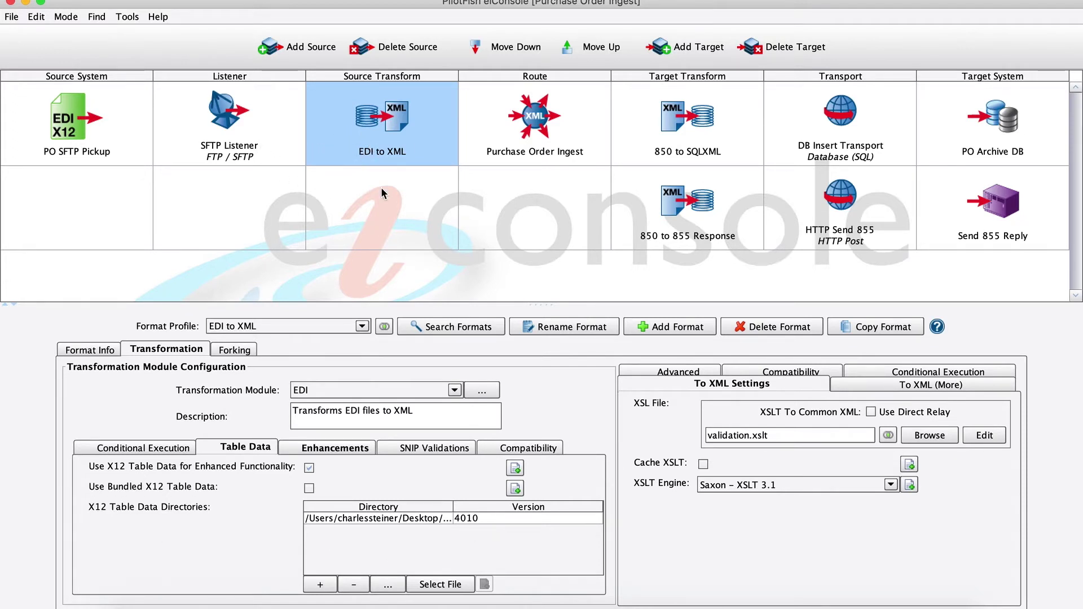
left_click(311, 447)
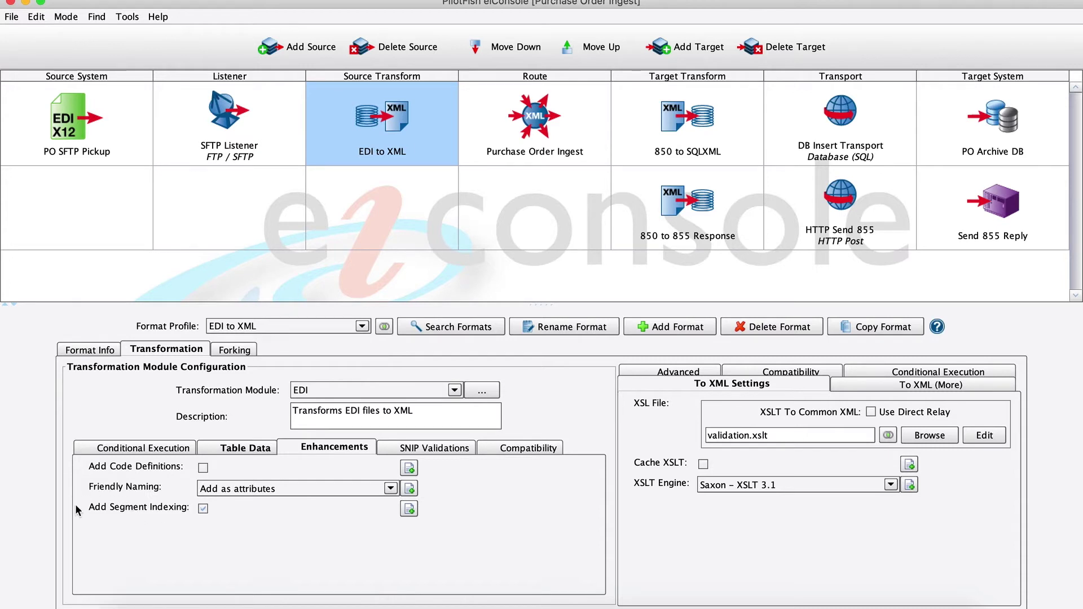
mouse_move(180, 509)
left_click(245, 447)
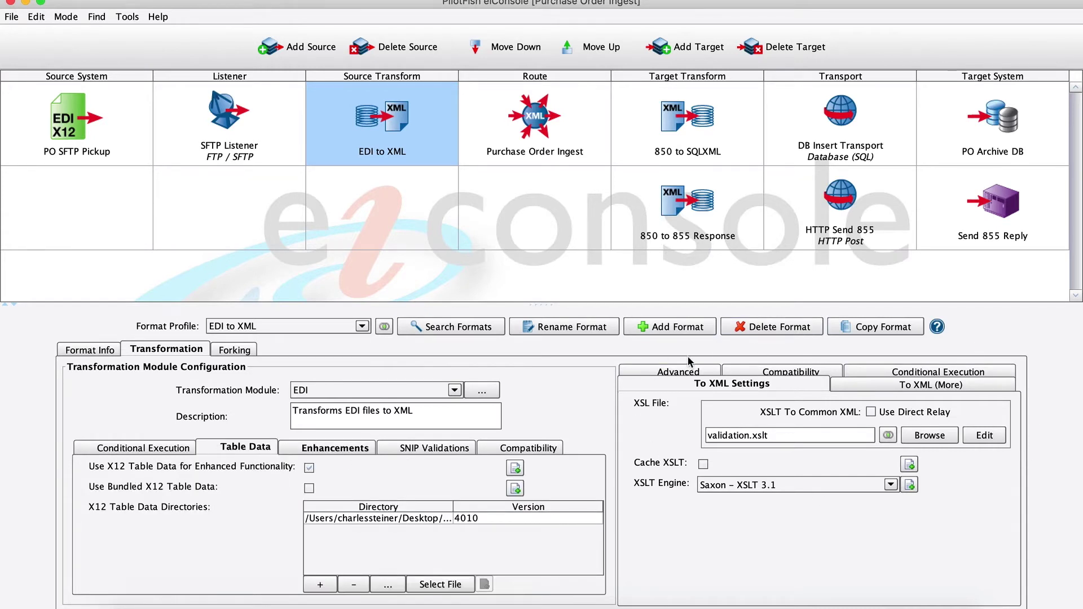
Step: Open validation.xslt in the Data Mapper and expand the source and target trees through Interchange and Group to the Transaction contents
left_click(983, 436)
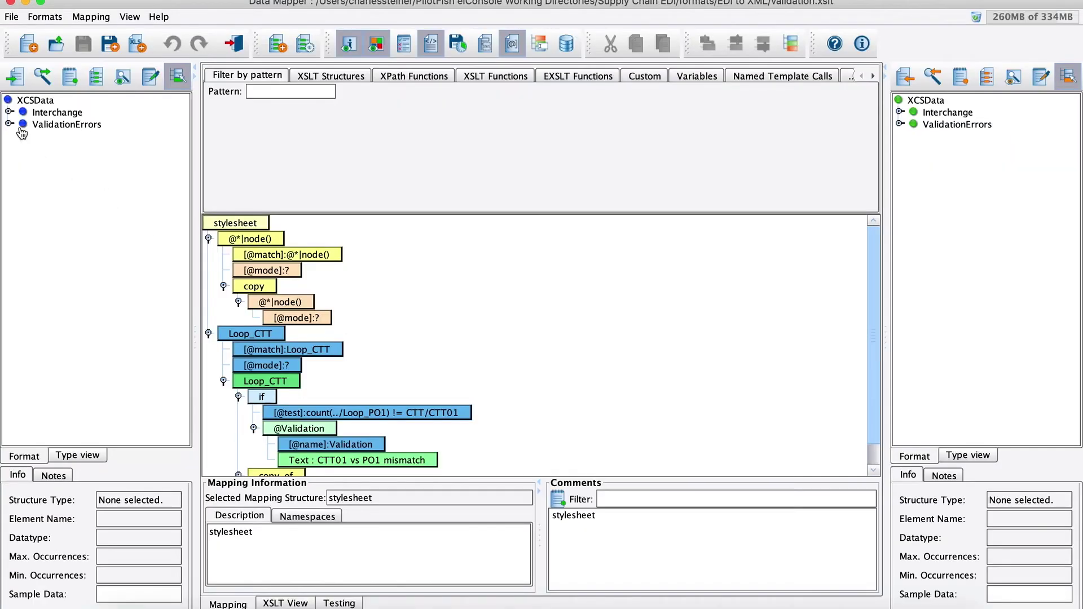
left_click(10, 112)
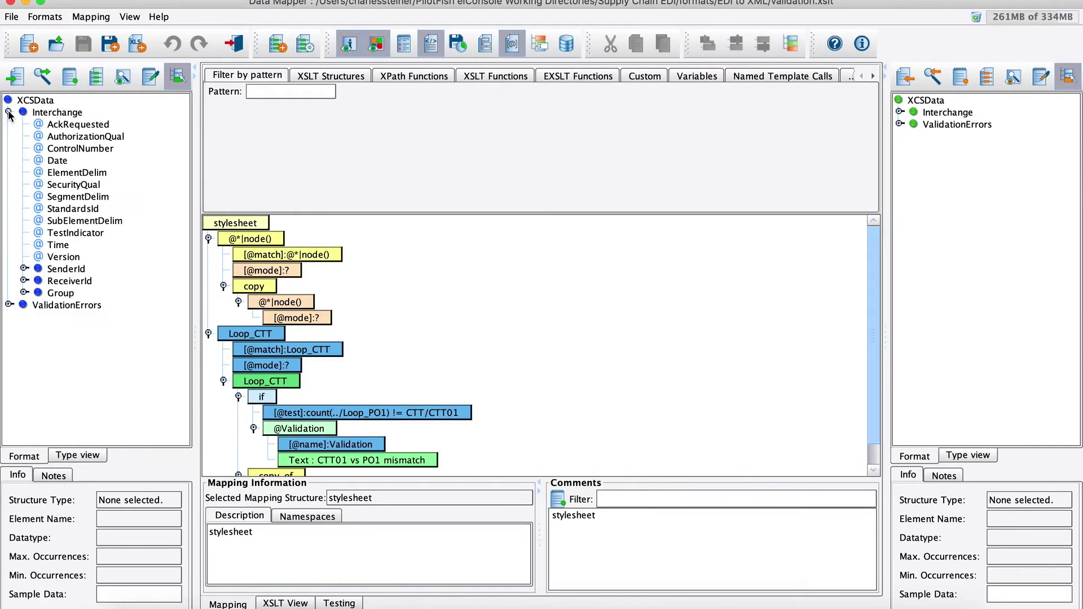
left_click(24, 293)
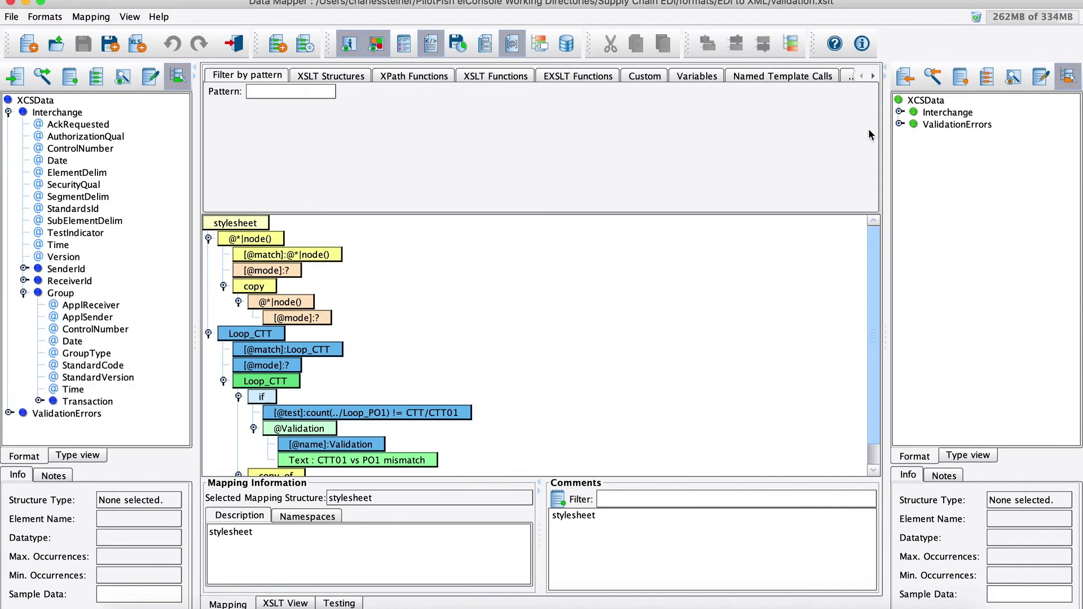
left_click(899, 112)
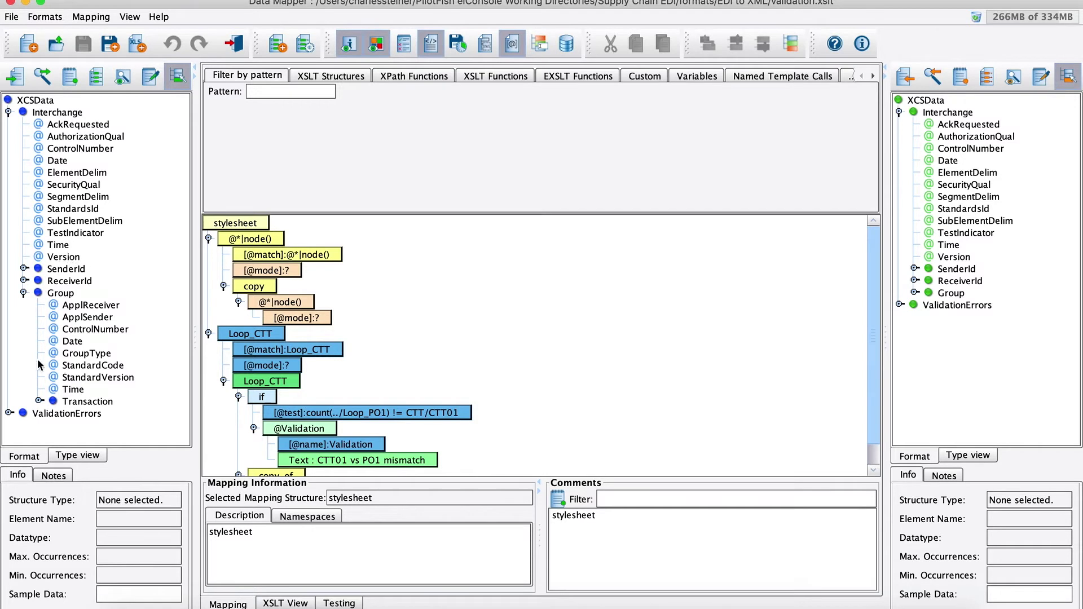
left_click(39, 401)
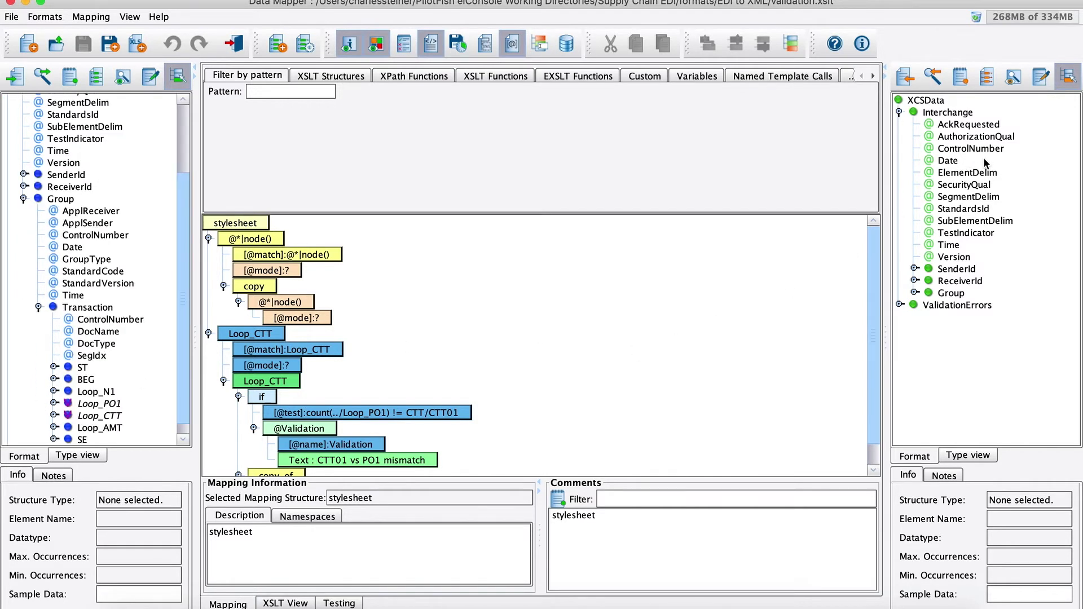
left_click(915, 292)
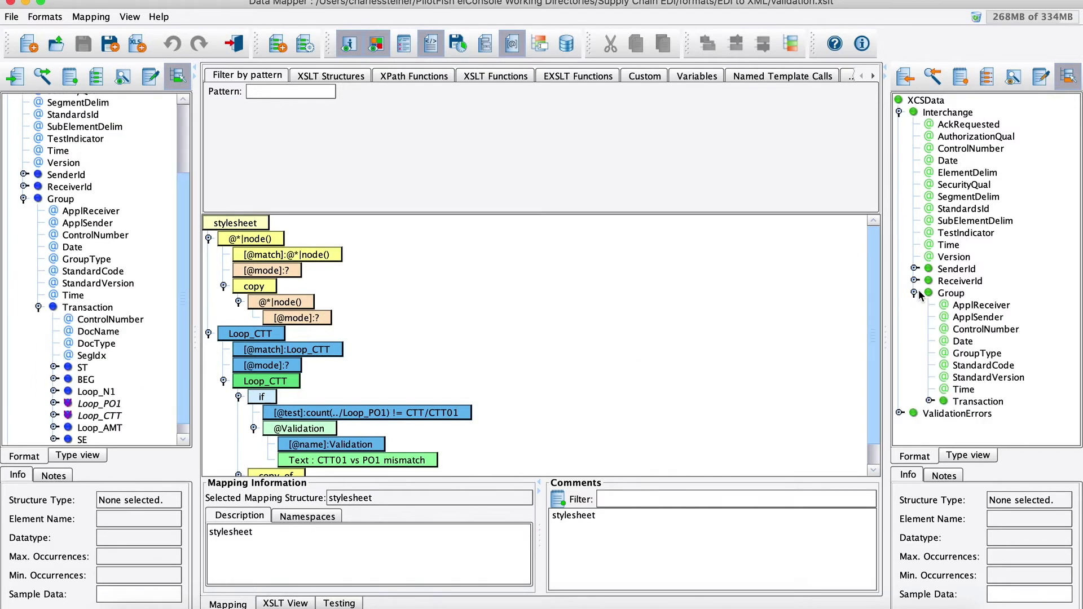
left_click(928, 401)
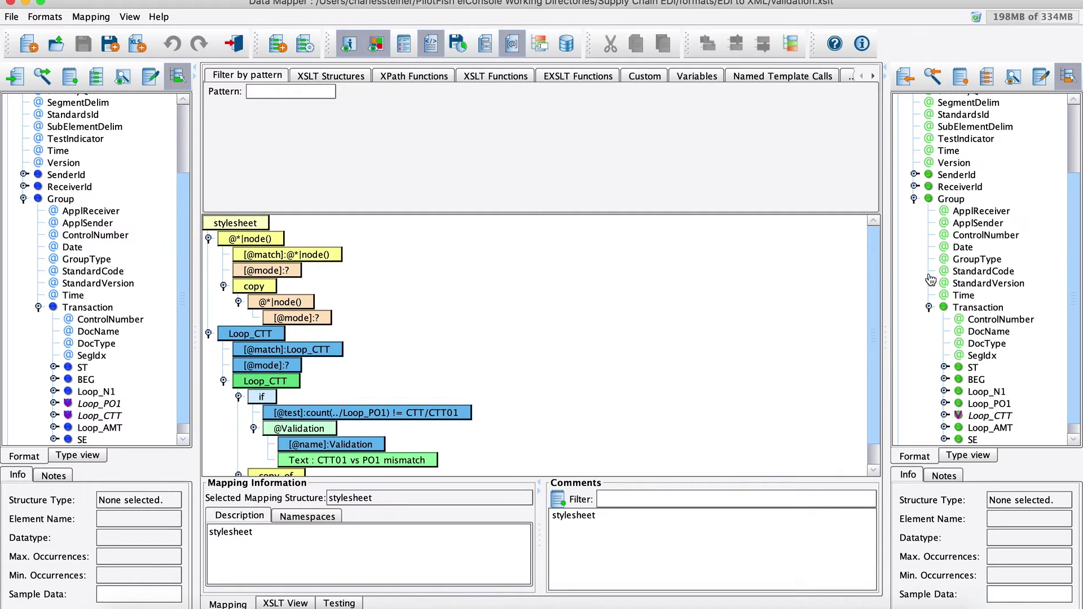
Step: Show the XSLT template structures available for mapping and examine the Loop_PO1 element in the source tree
left_click(330, 75)
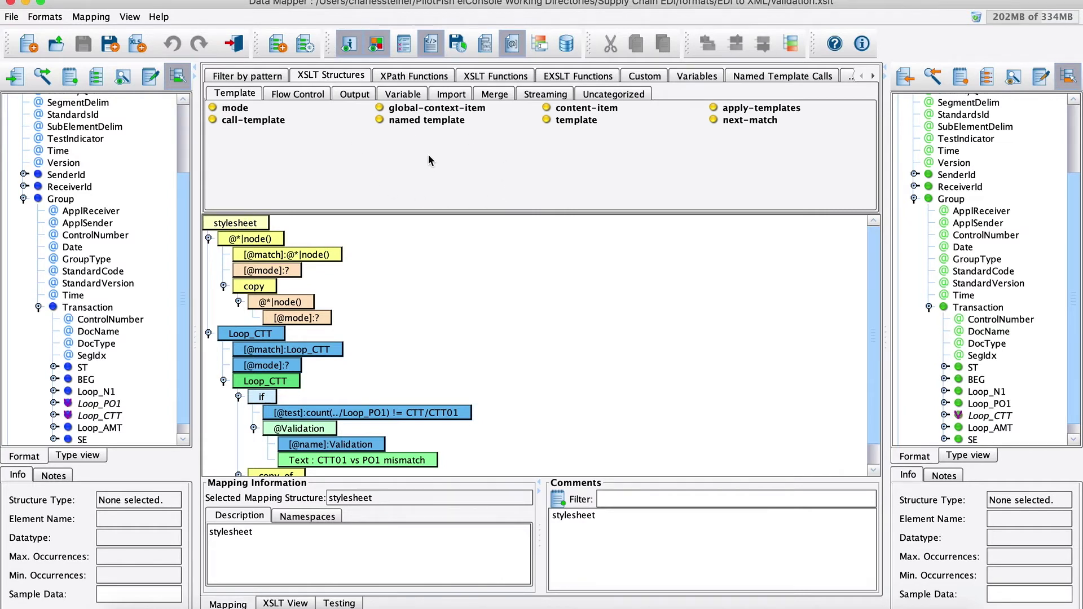
scroll(343, 256, "down", 1)
scroll(343, 256, "up", 1)
scroll(86, 241, "down", 1)
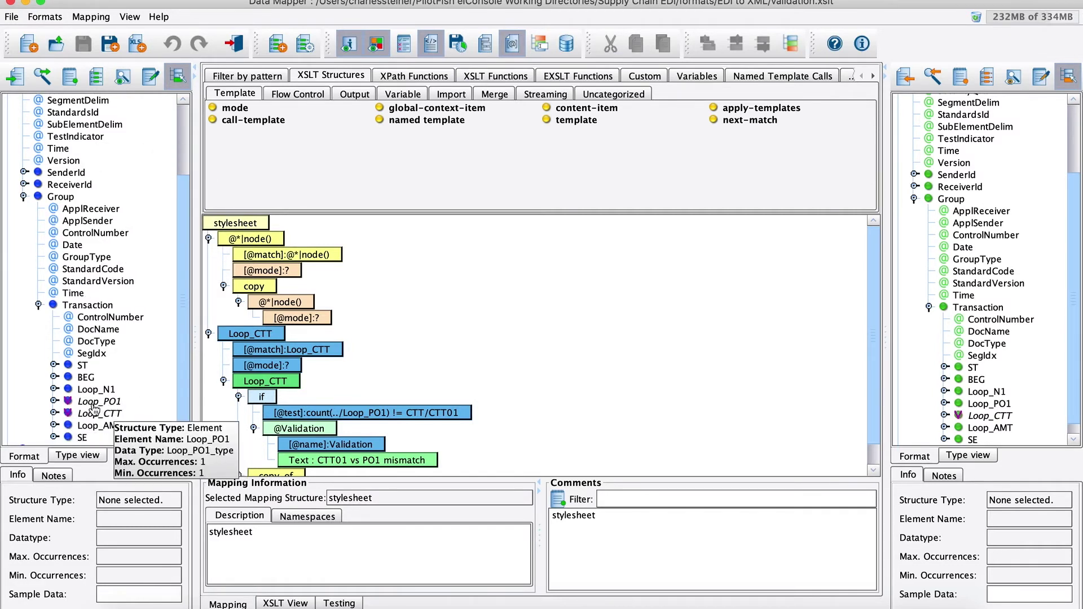
Step: Examine the target tree and the Loop_CTT template's PO1 count check in the mapping, and show the stylesheet's XSLT source
mouse_move(123, 415)
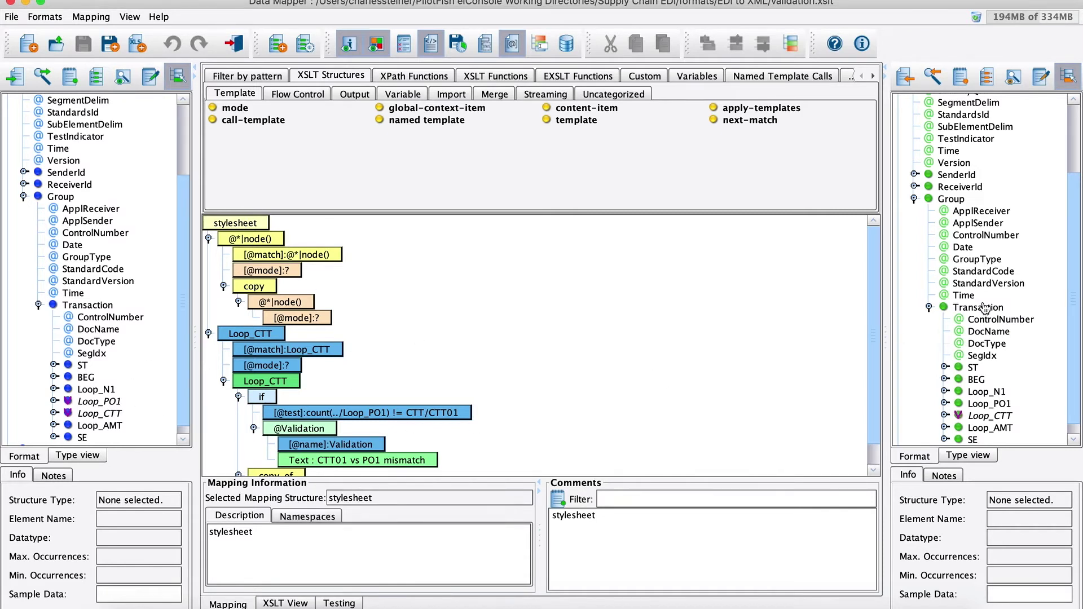
scroll(979, 206, "down", 1)
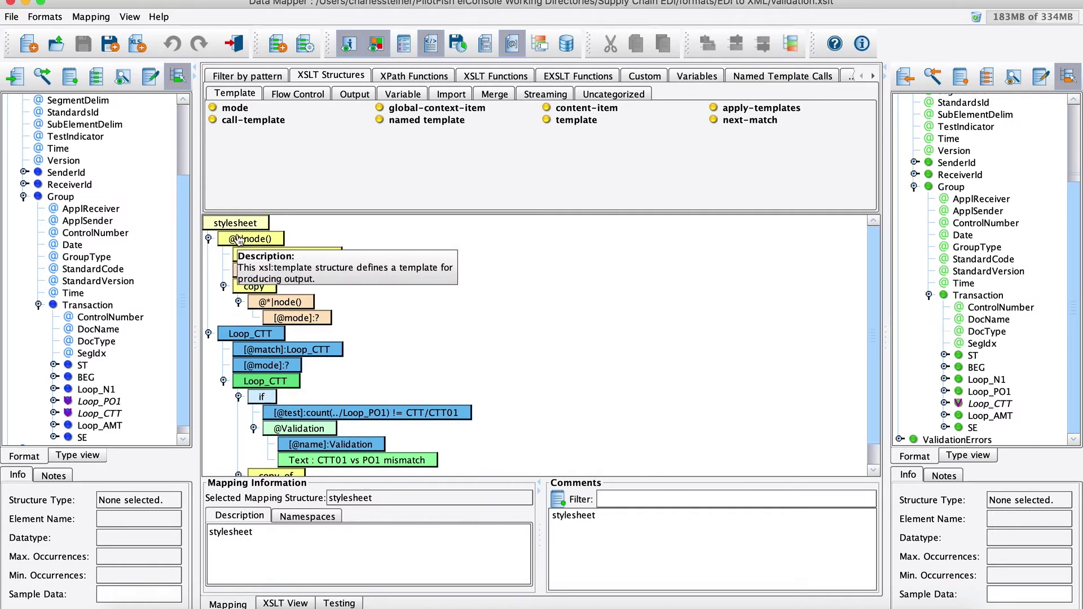
left_click(276, 334)
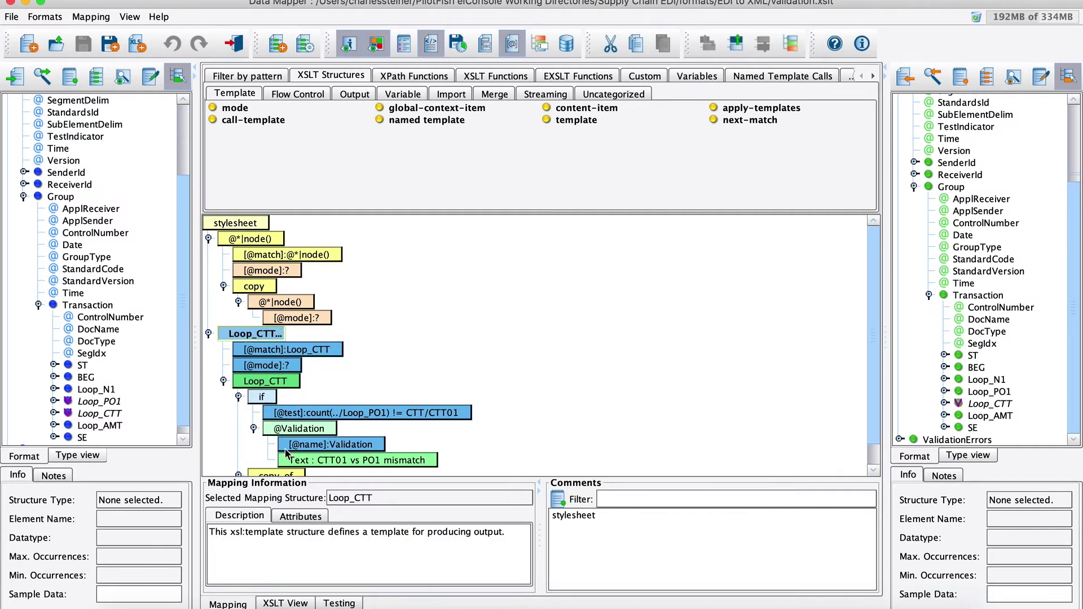
scroll(400, 406, "down", 1)
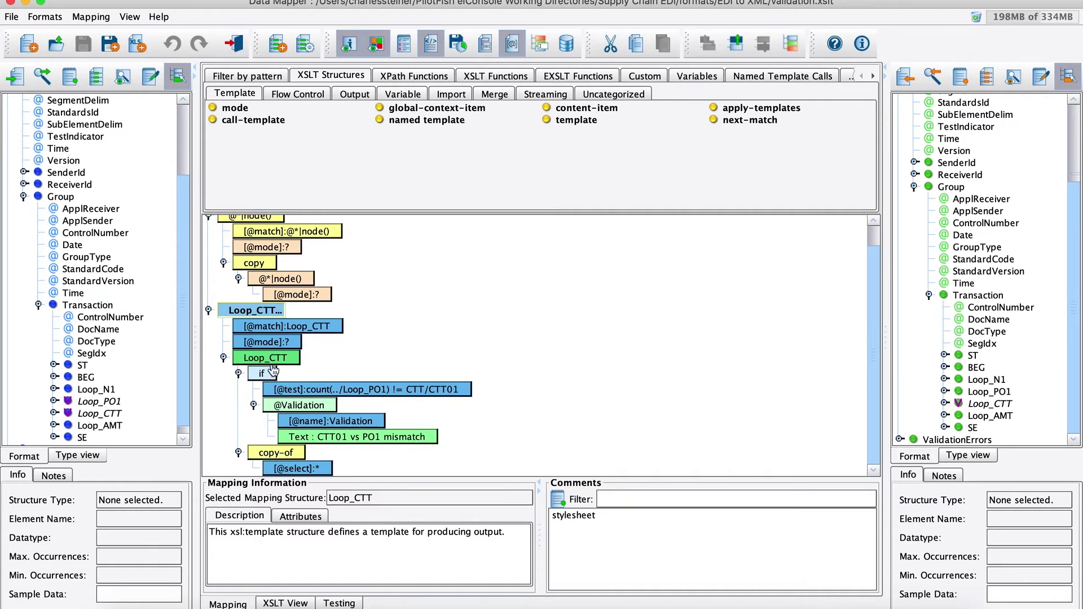
mouse_move(276, 383)
left_click(277, 603)
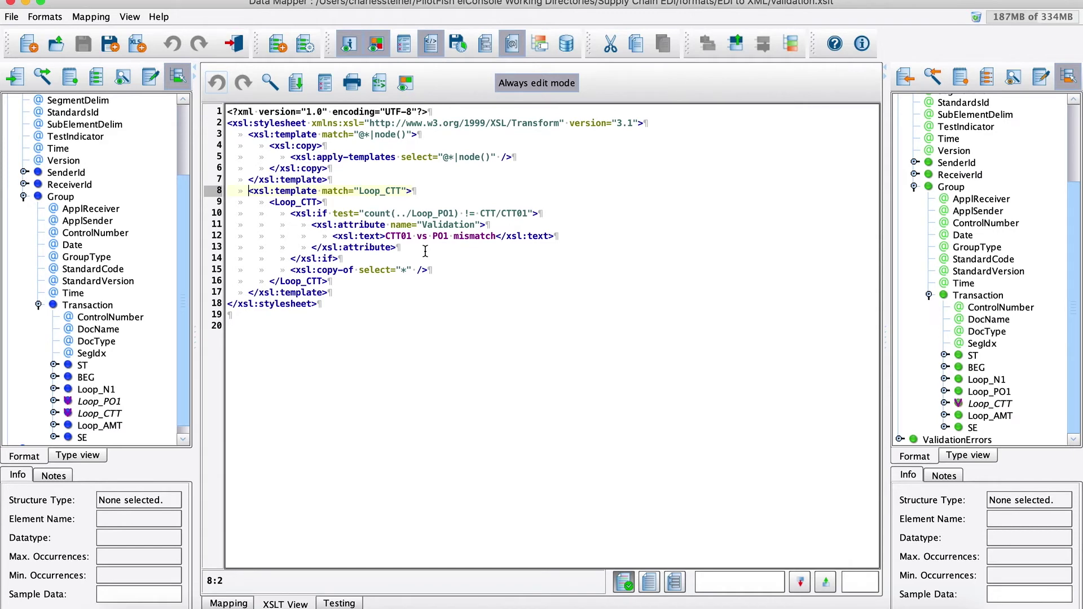
Step: Run the validation stylesheet test against validation-test.xml and review the enlarged source and results
left_click(336, 603)
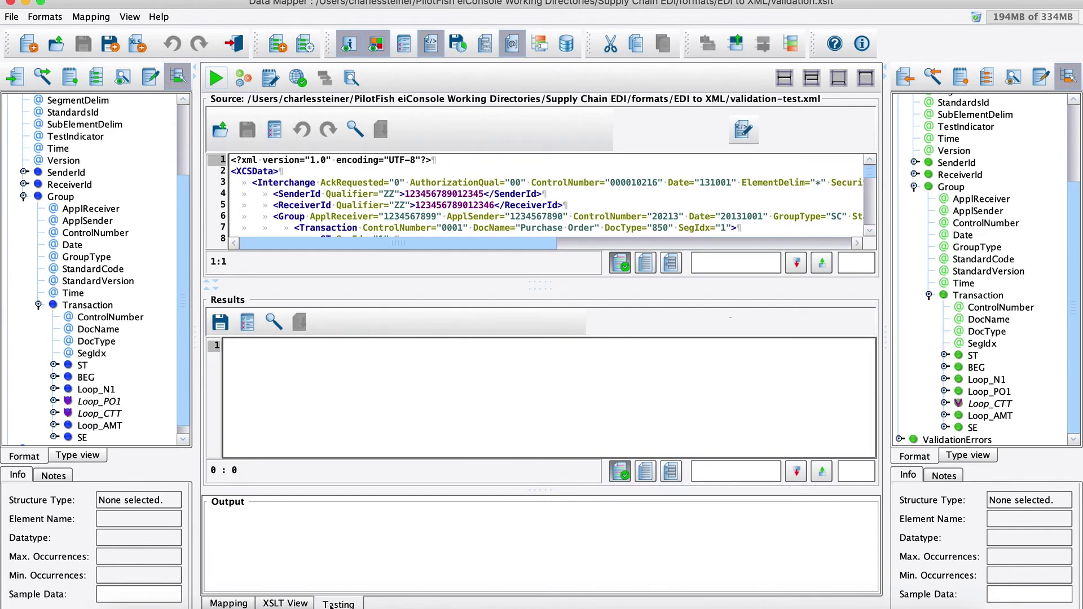
left_click(846, 81)
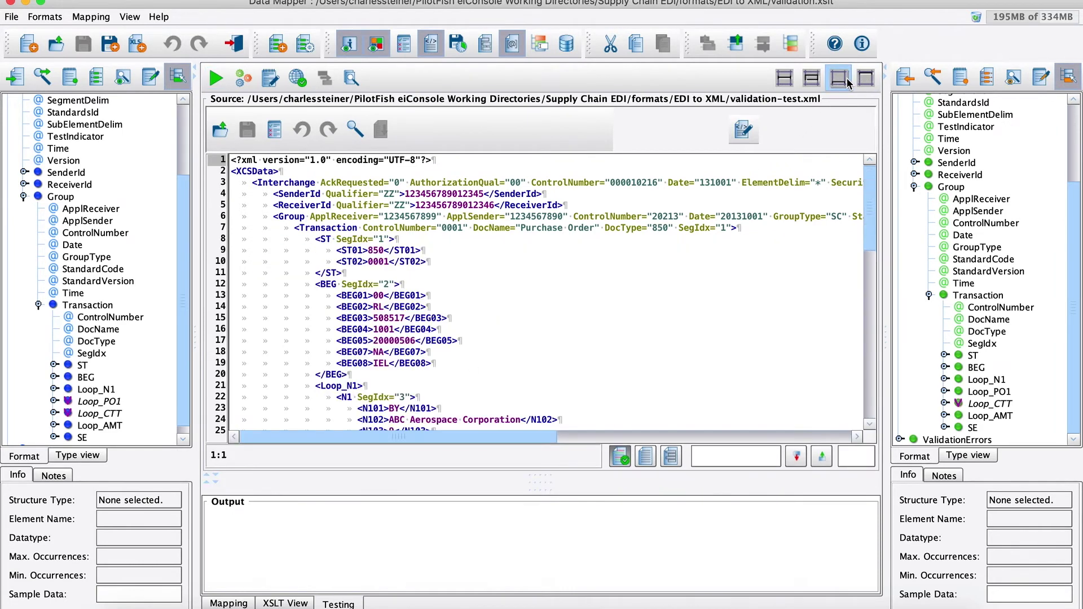
left_click(218, 85)
left_click(858, 80)
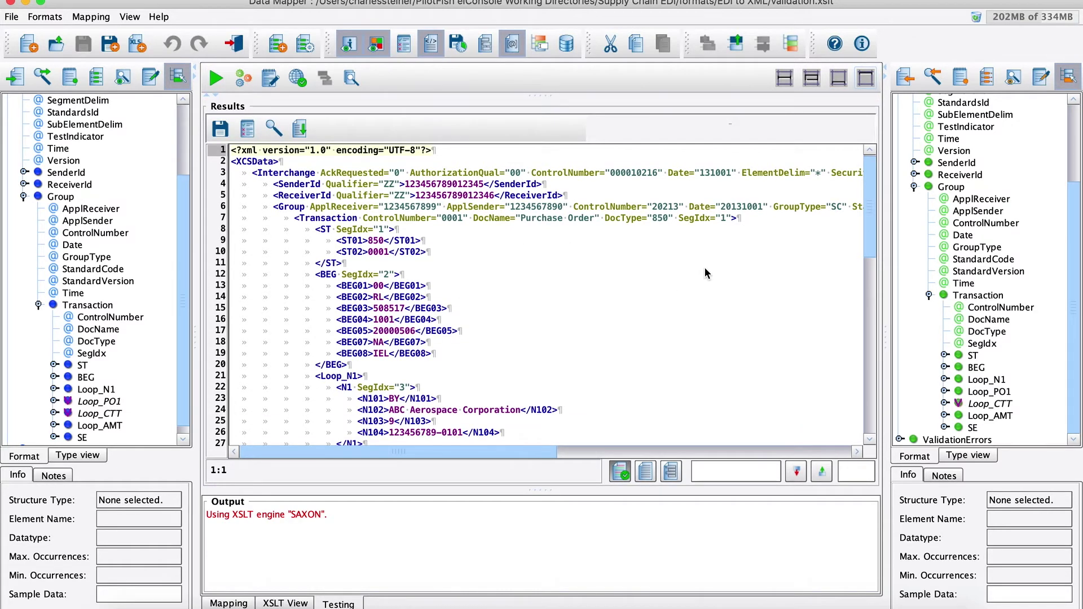
scroll(705, 268, "down", 15)
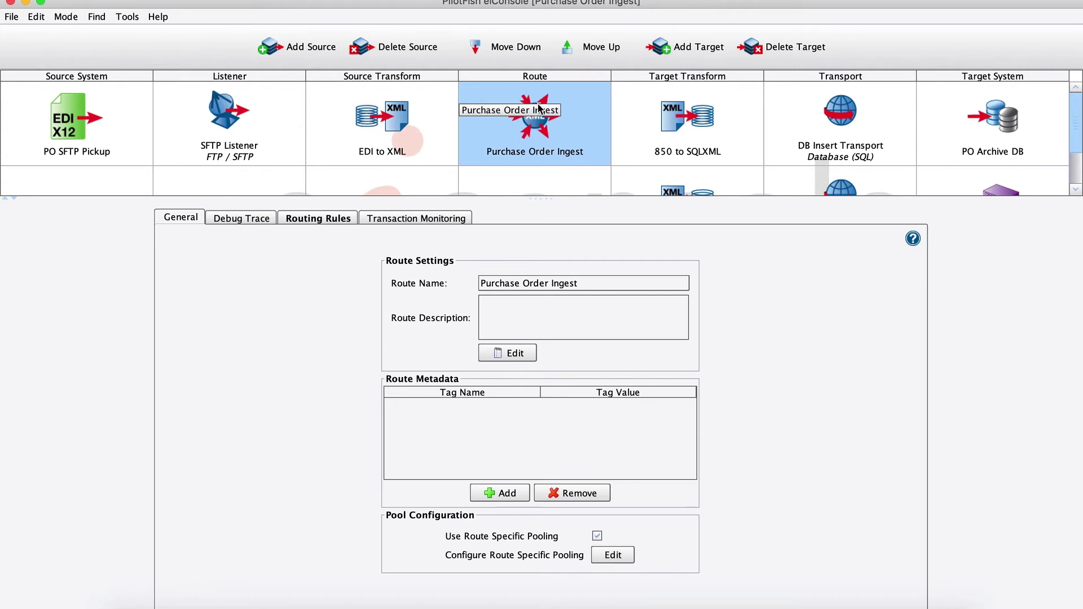
Step: Examine the Purchase Order Ingest route's XPath / Attribute routing rules and the HTTP Send 855 transport they reference
left_click(327, 218)
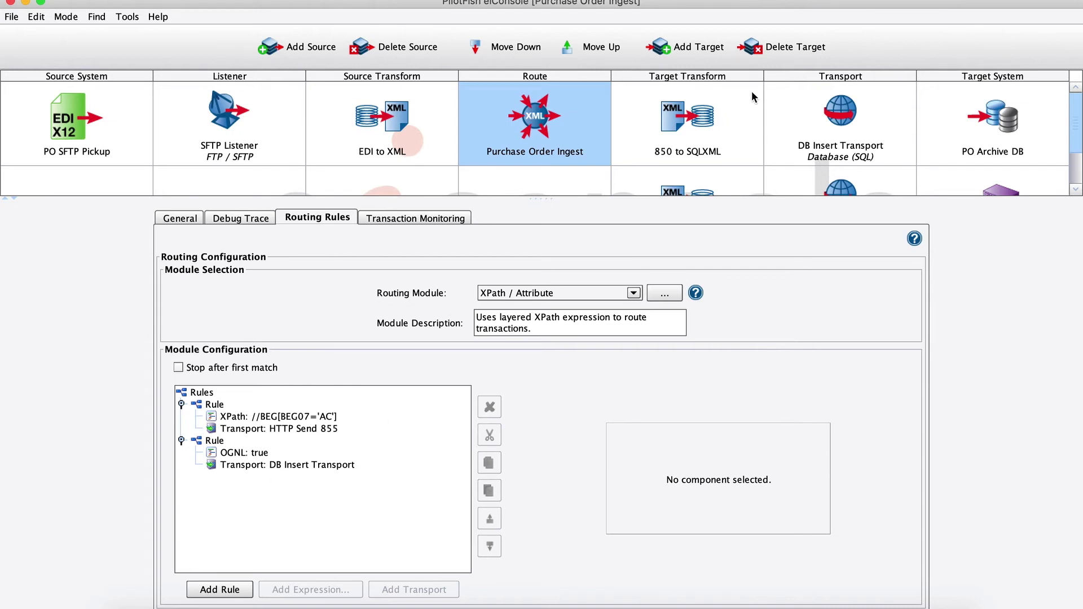
left_click(824, 188)
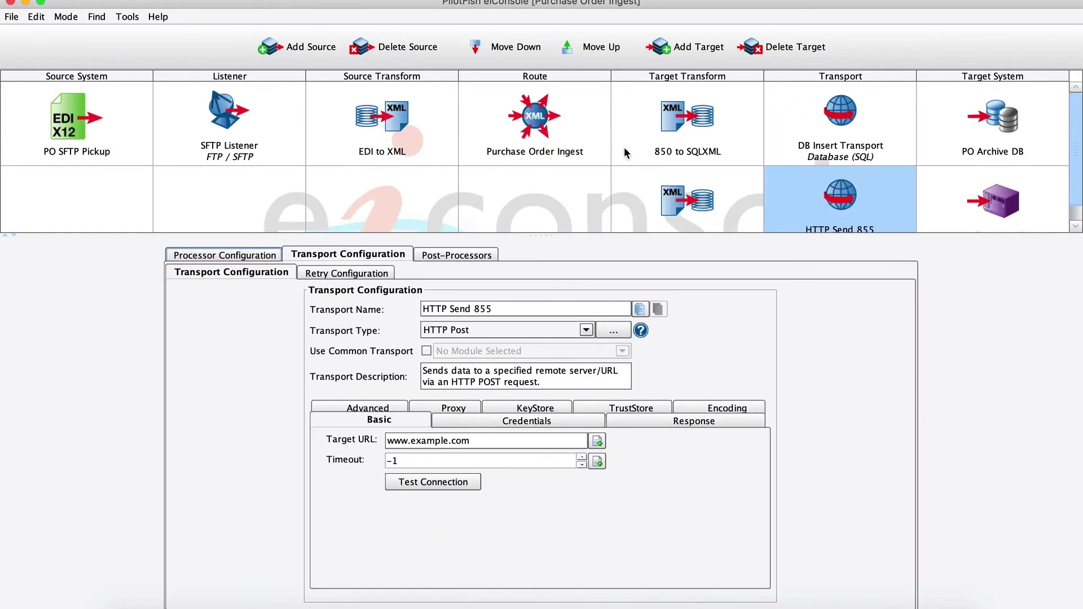
Step: Examine the 850 to SQLXML target transform and the Transform To EDI delimiter settings of the 850 to 855 Response transform
left_click(676, 131)
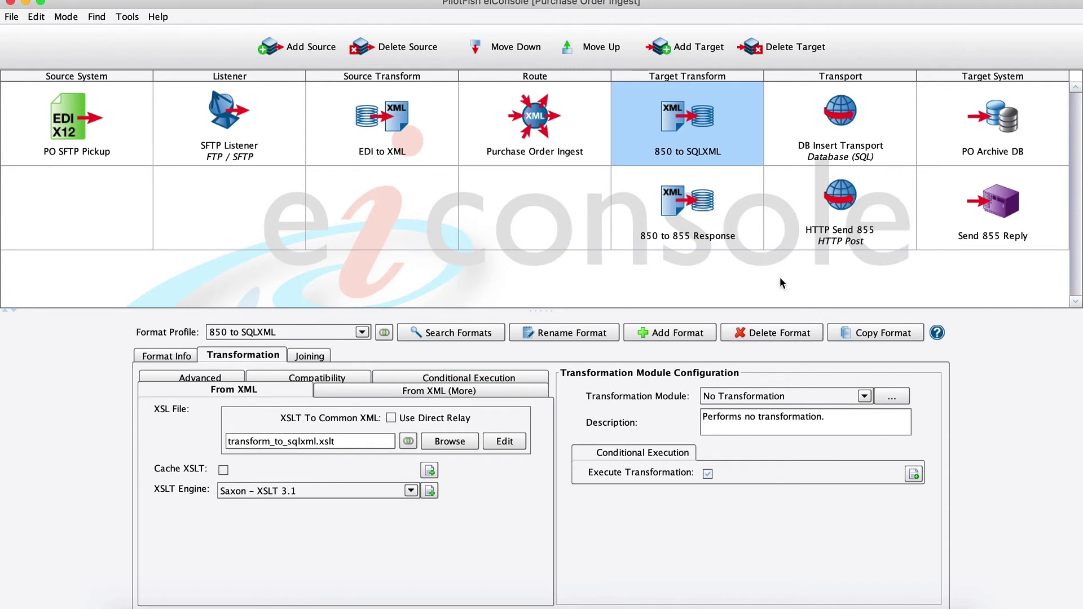
left_click(693, 202)
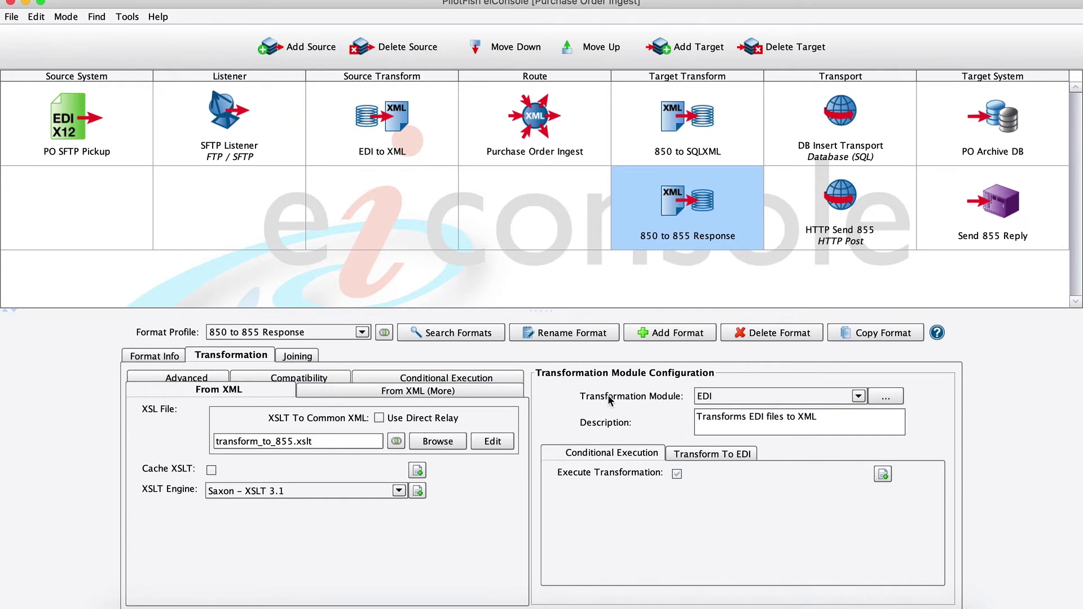
left_click(687, 453)
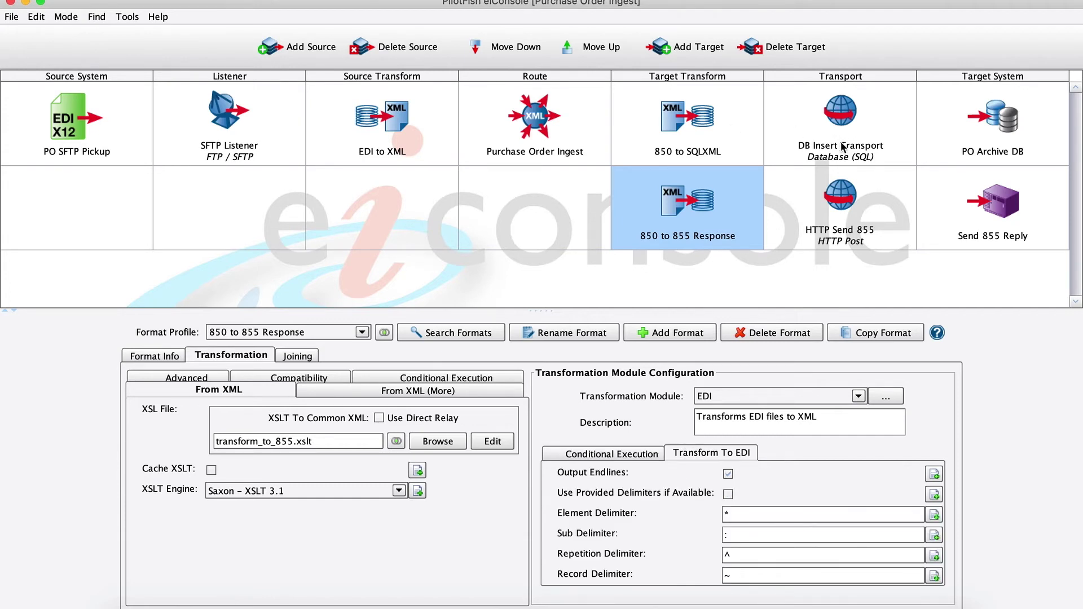
Step: Examine the DB Insert and HTTP Send 855 transports, including the available transport types, and the PO Archive DB target system
left_click(856, 107)
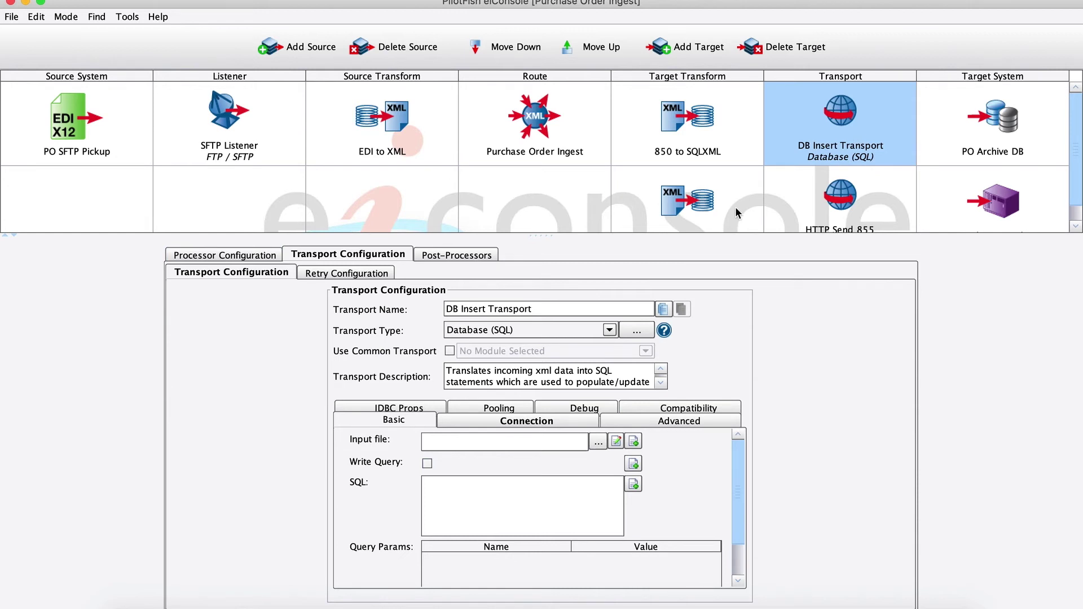
left_click(814, 198)
scroll(844, 215, "down", 1)
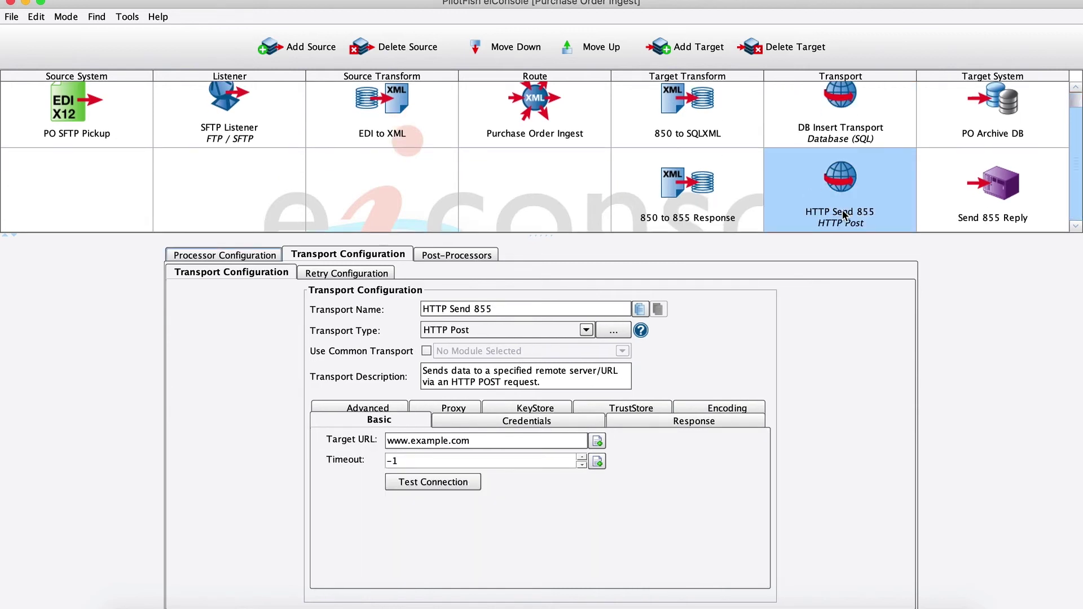
left_click(530, 331)
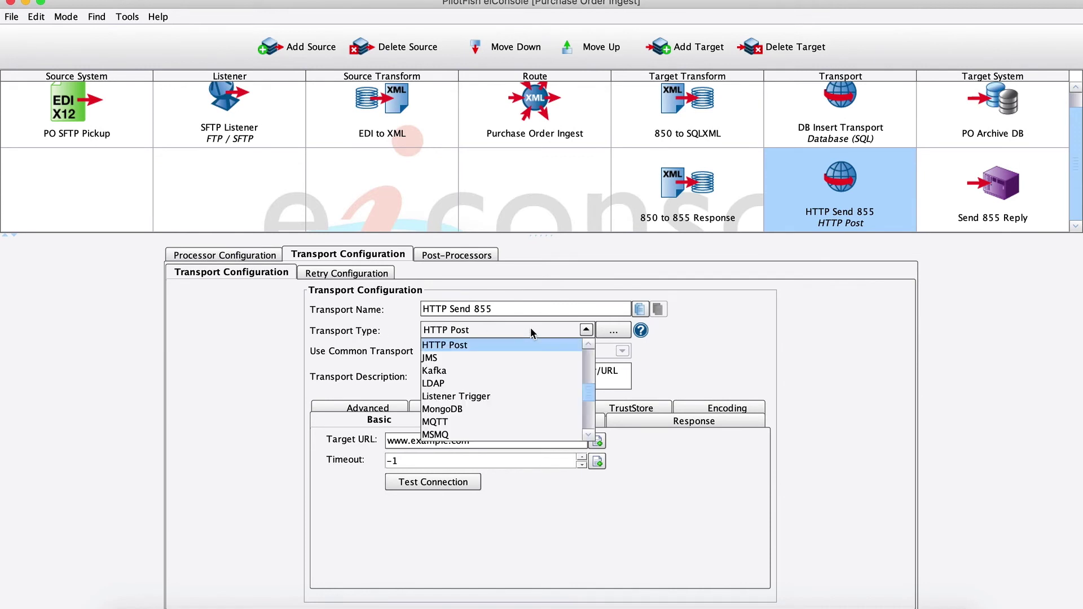
left_click(530, 329)
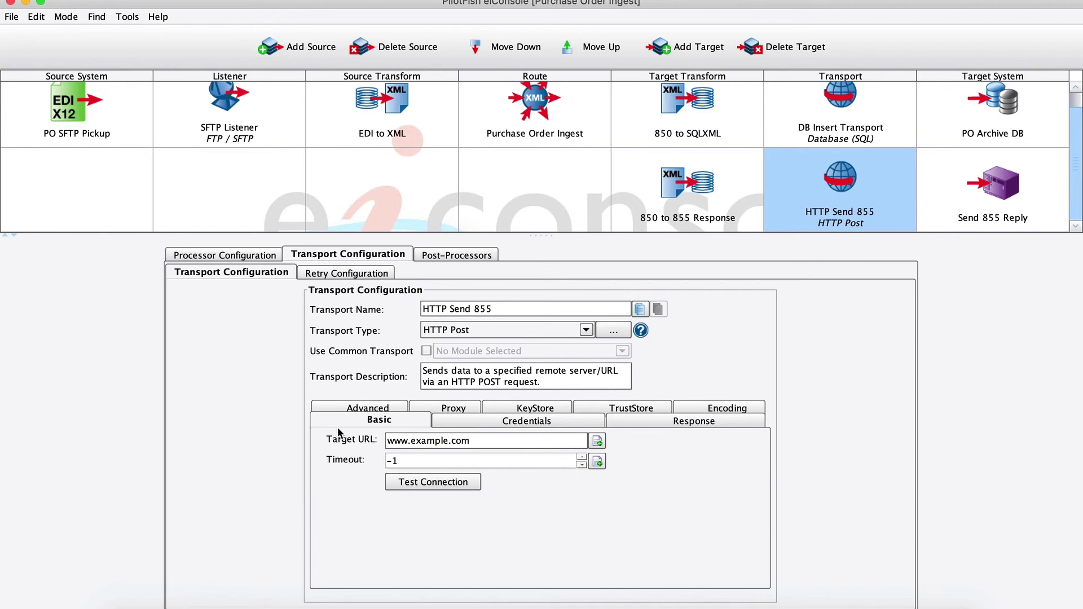
left_click(974, 127)
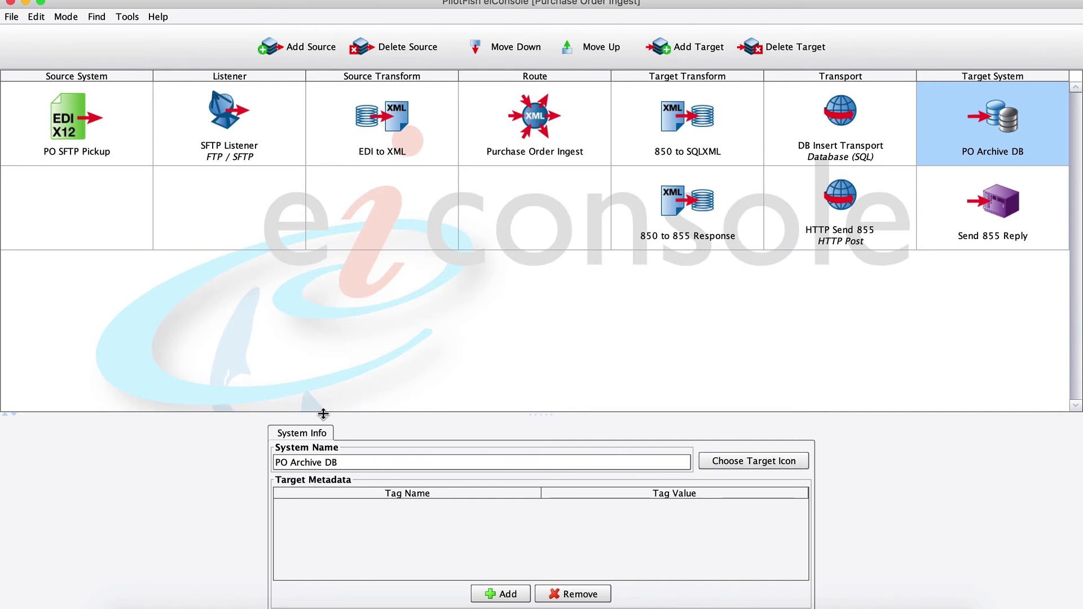
Step: Select the SFTP Listener stage and switch the route to Testing Mode
left_click(164, 107)
left_click(66, 16)
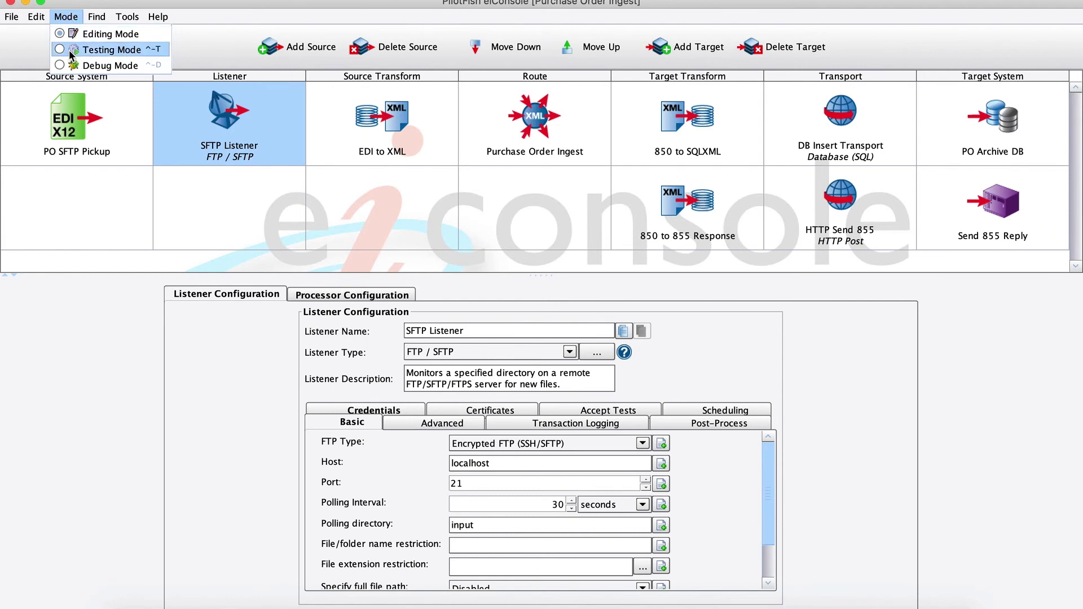
left_click(88, 51)
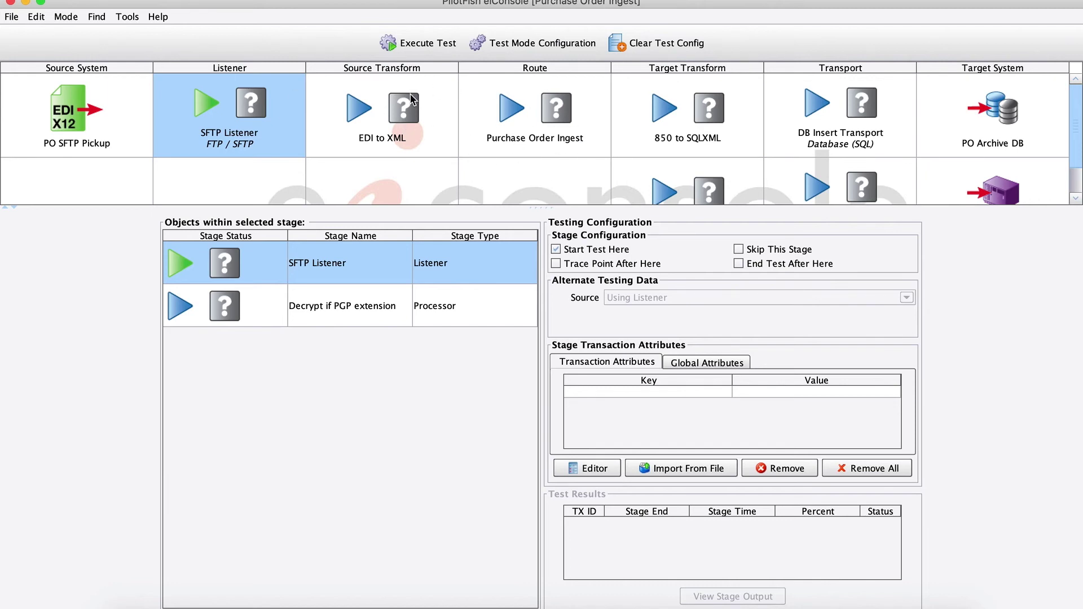
Step: Load the saved 850-test configuration with the EDI to XML stage selected and execute the route test
left_click(419, 116)
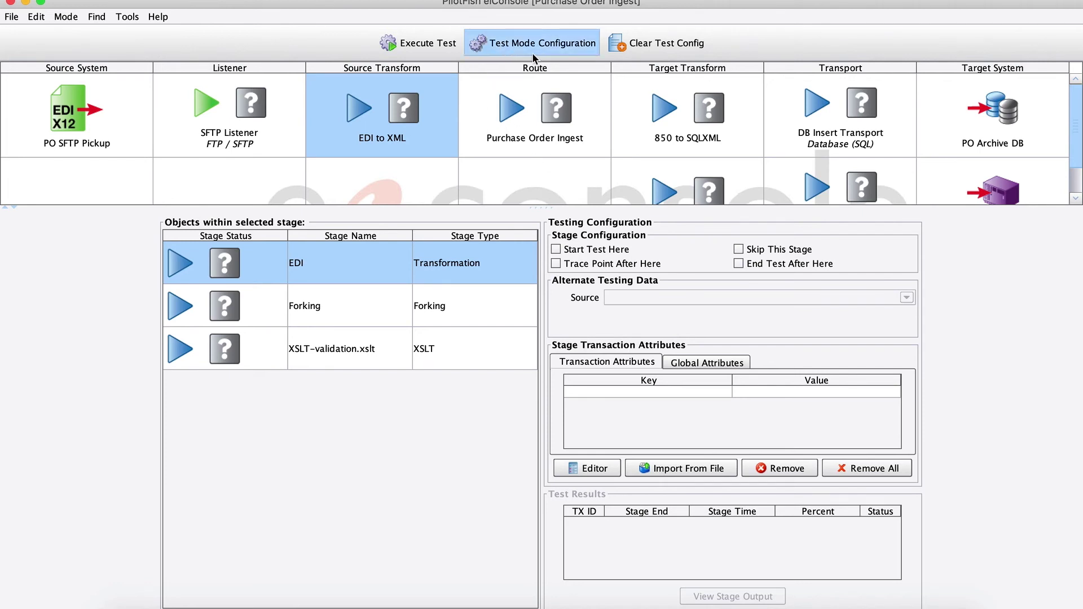
left_click(548, 45)
mouse_move(489, 98)
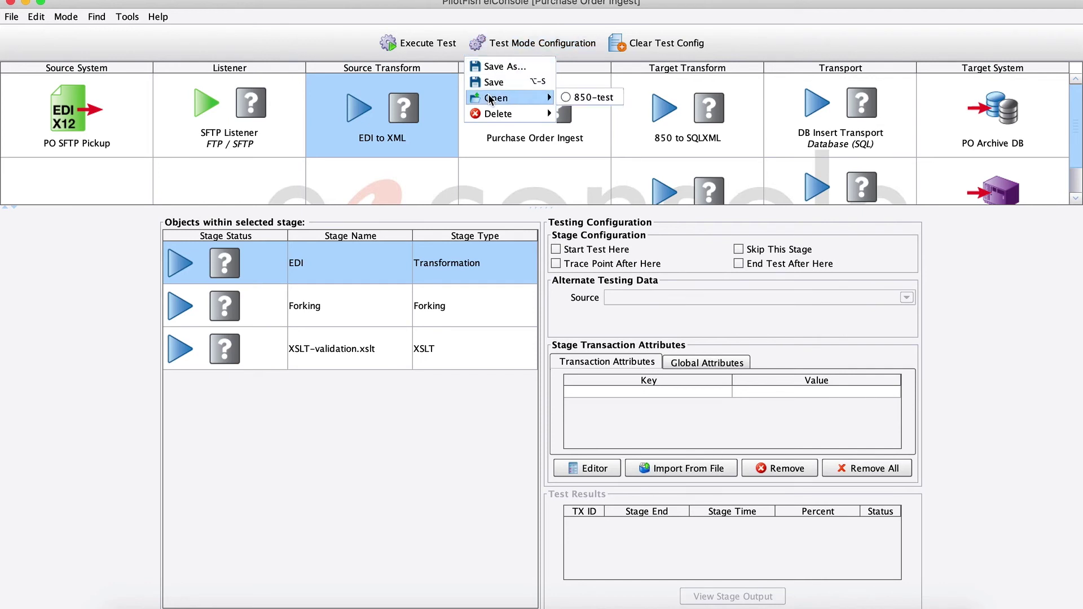
left_click(582, 99)
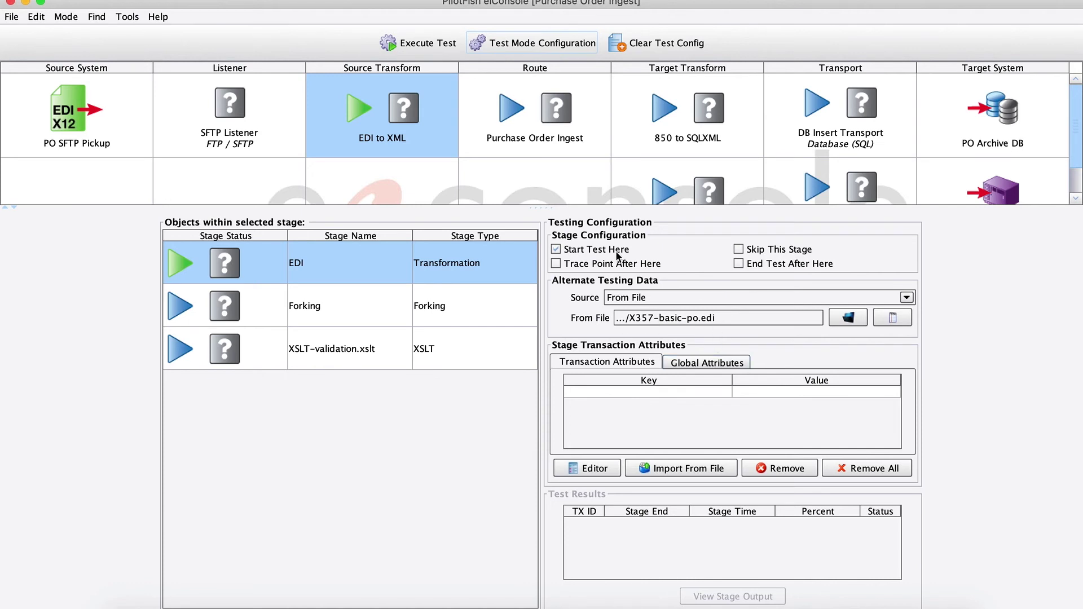
left_click(416, 44)
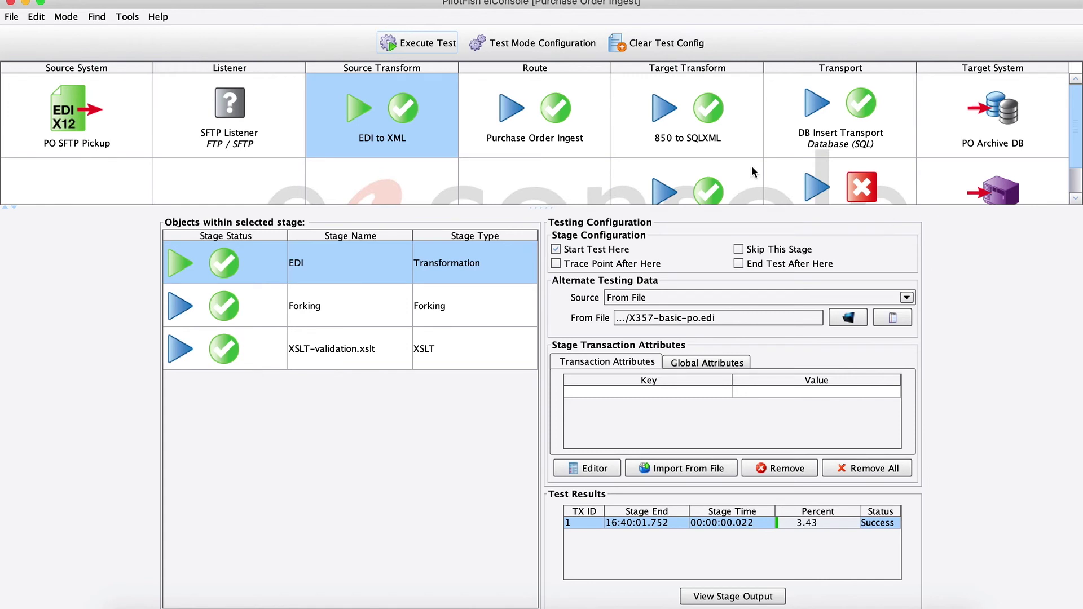
Step: View the X357-basic-po.edi test input and read through the XML output of the EDI transformation stage
left_click(883, 321)
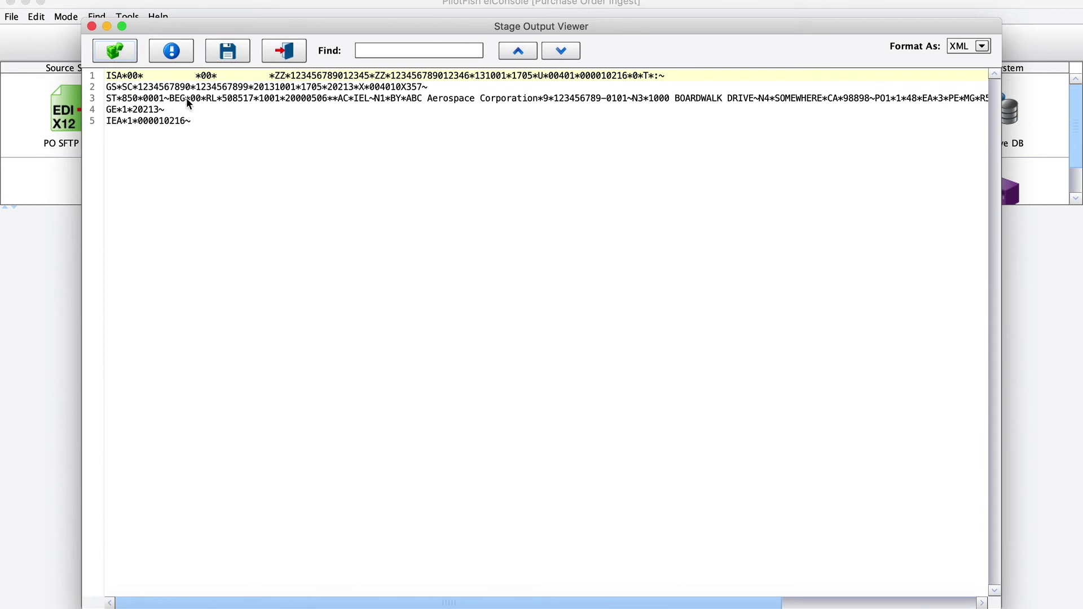
left_click(286, 52)
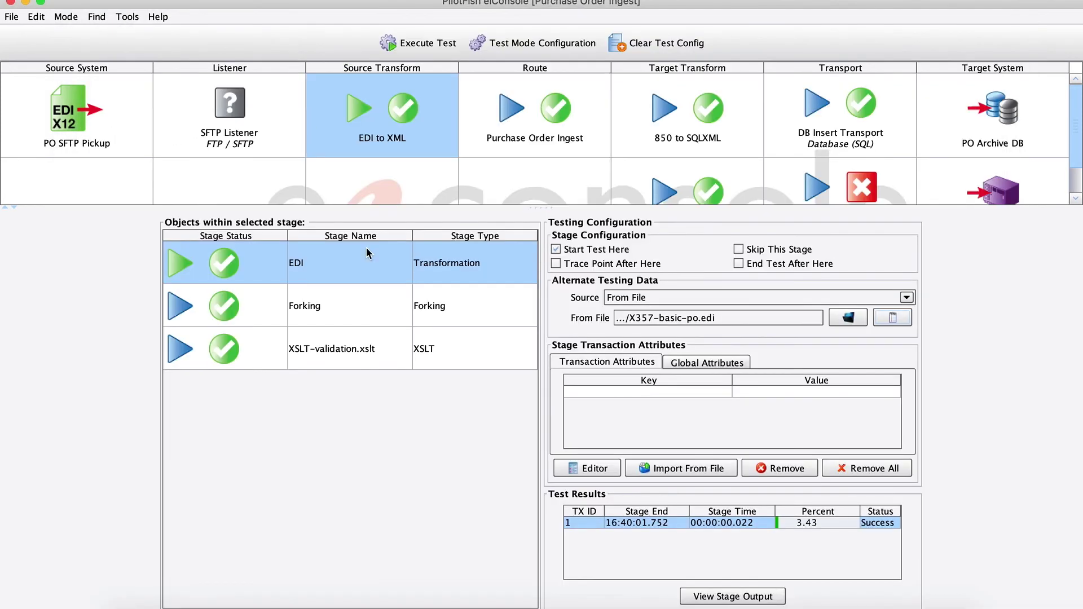
left_click(340, 345)
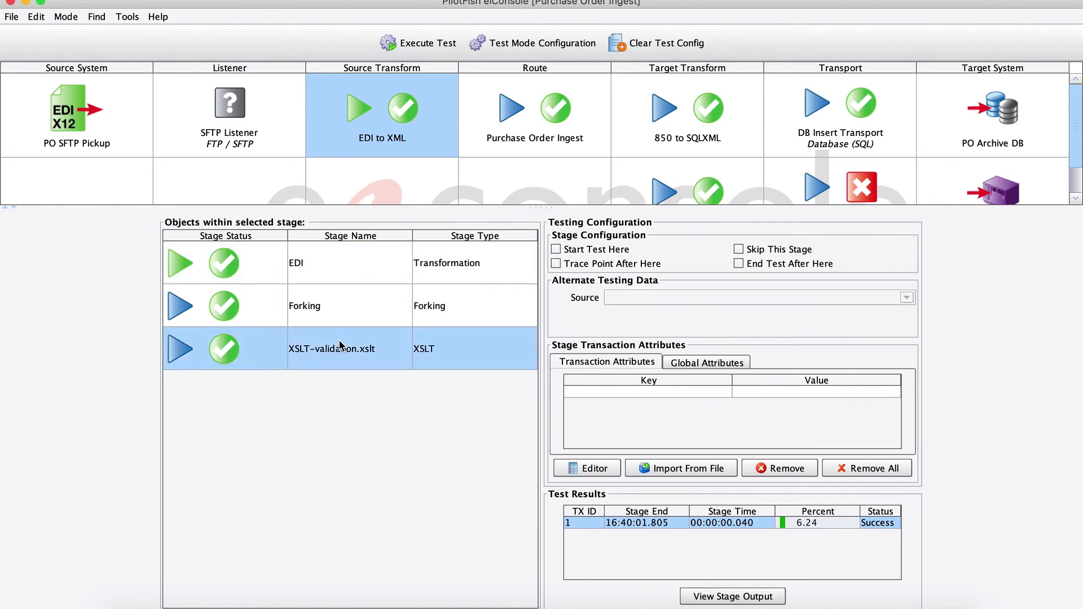
left_click(372, 273)
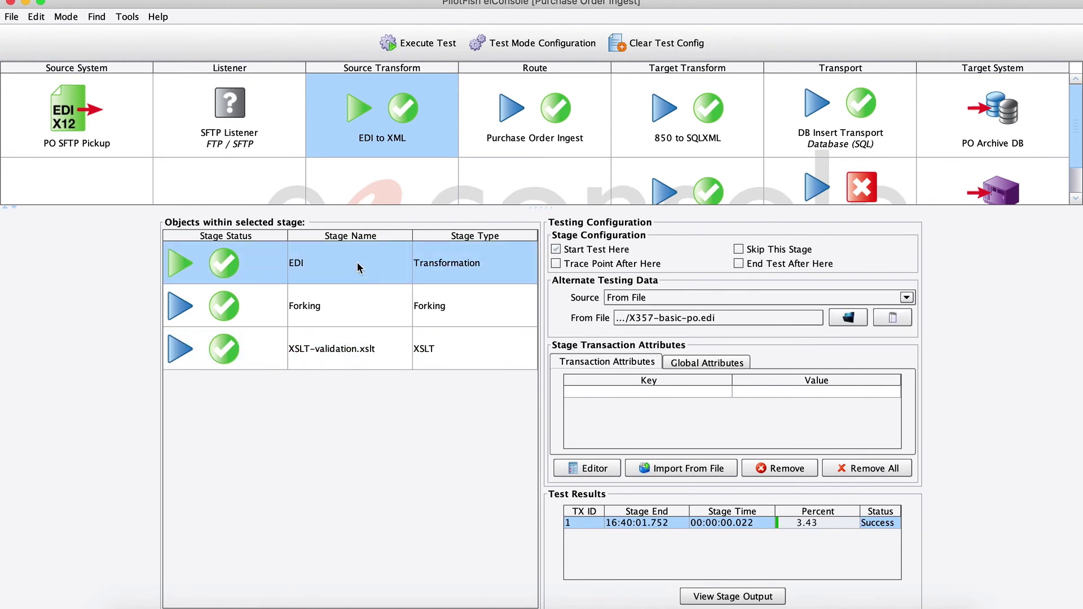
double_click(361, 267)
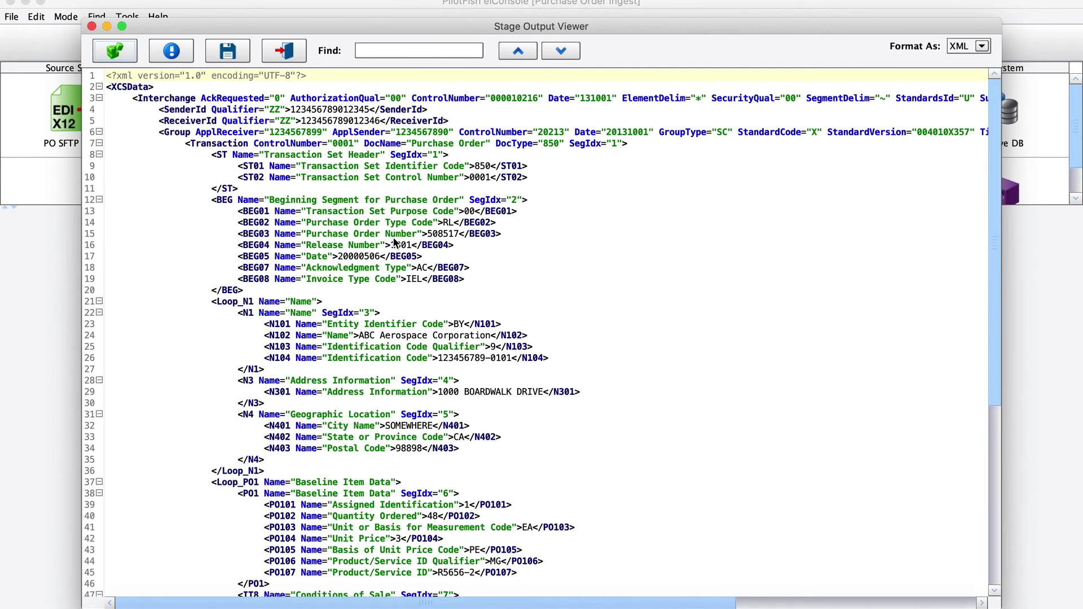
scroll(393, 239, "down", 3)
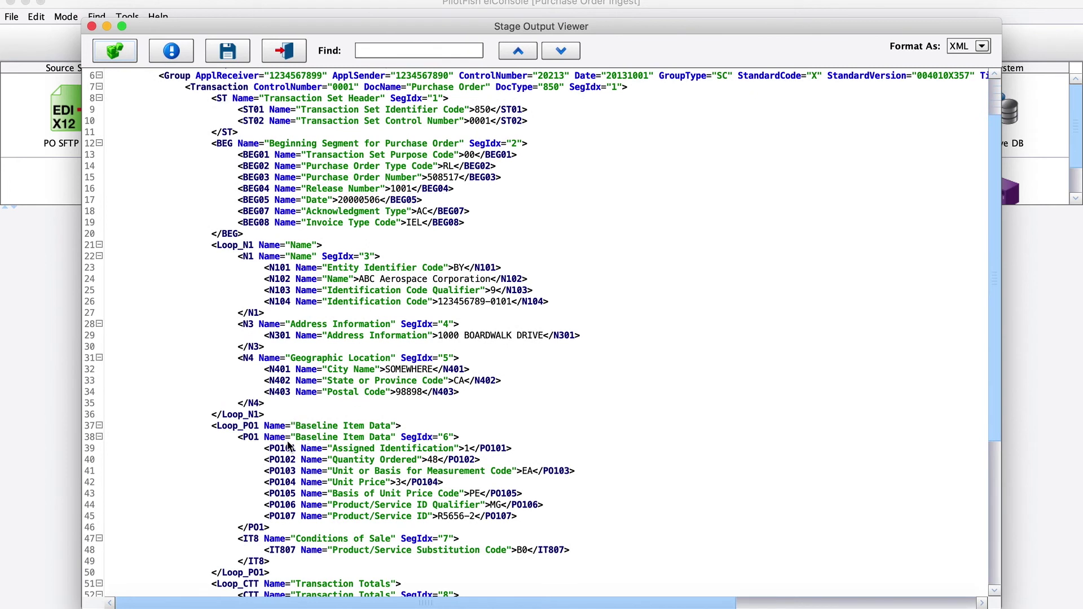
scroll(363, 468, "down", 8)
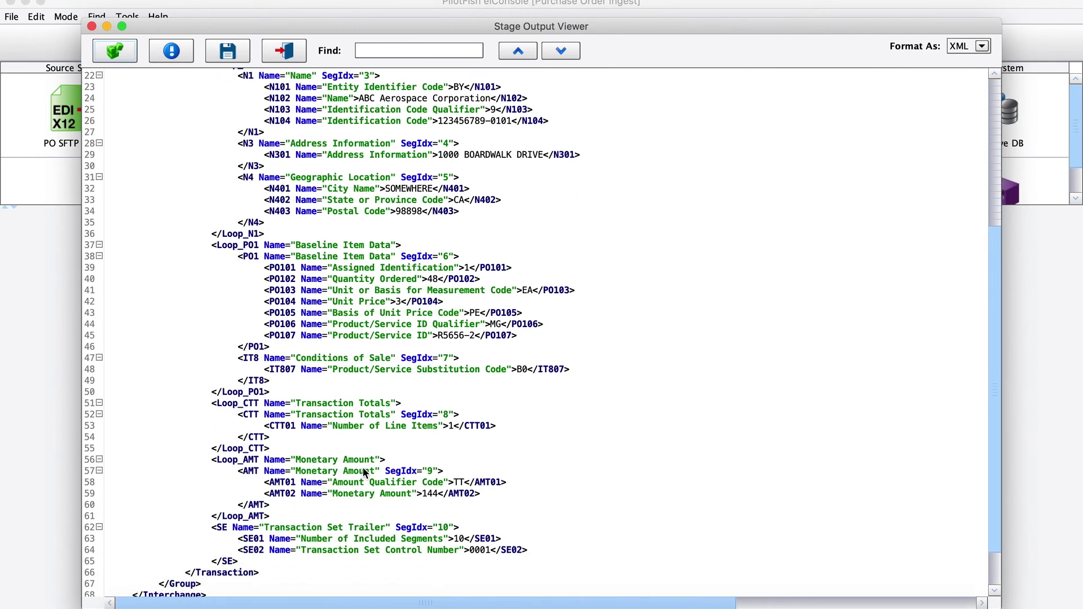
left_click(294, 56)
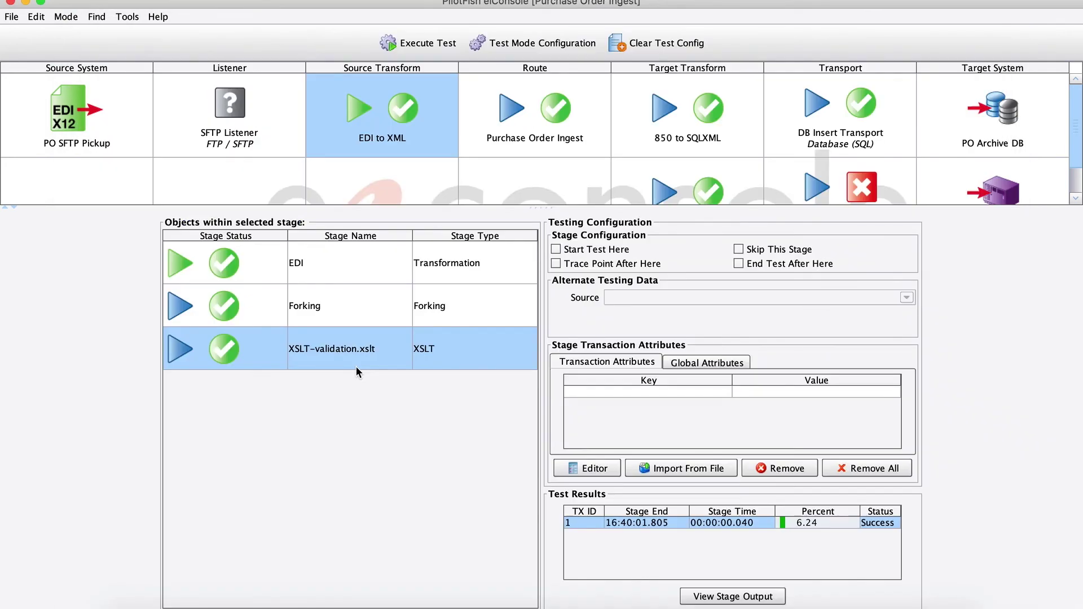
Step: View the stage output of XSLT-validation.xslt in the EDI to XML transform and read through its purchase order XML
double_click(384, 353)
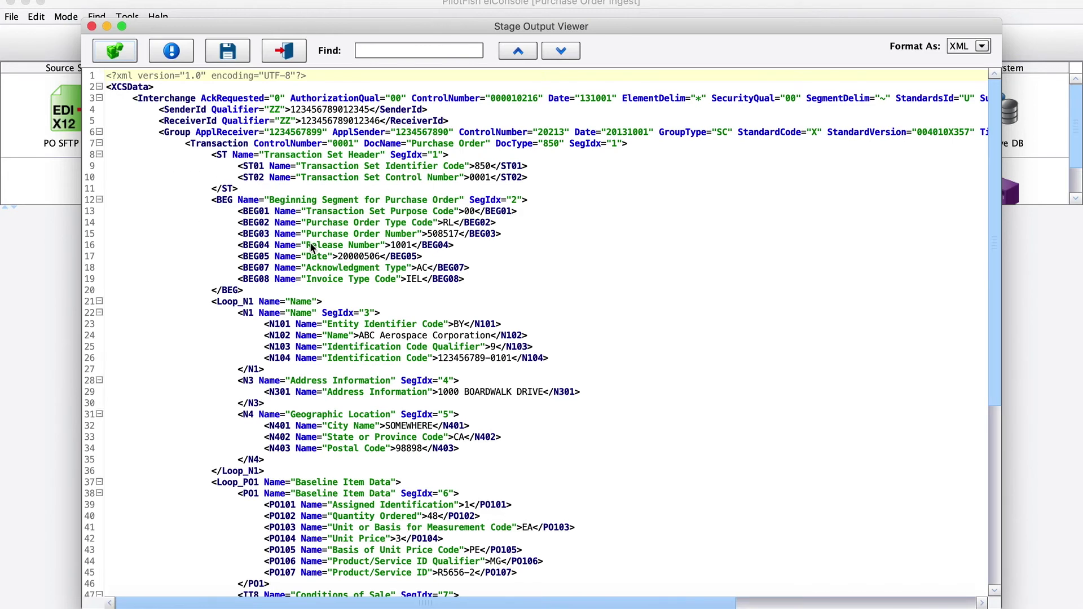
scroll(338, 367, "down", 5)
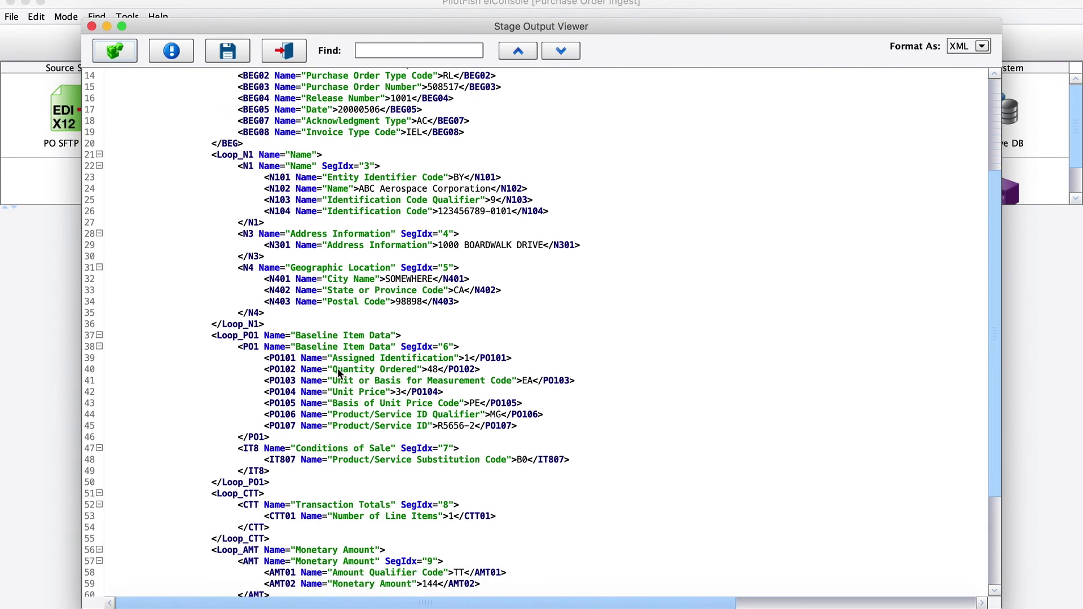
scroll(337, 368, "down", 2)
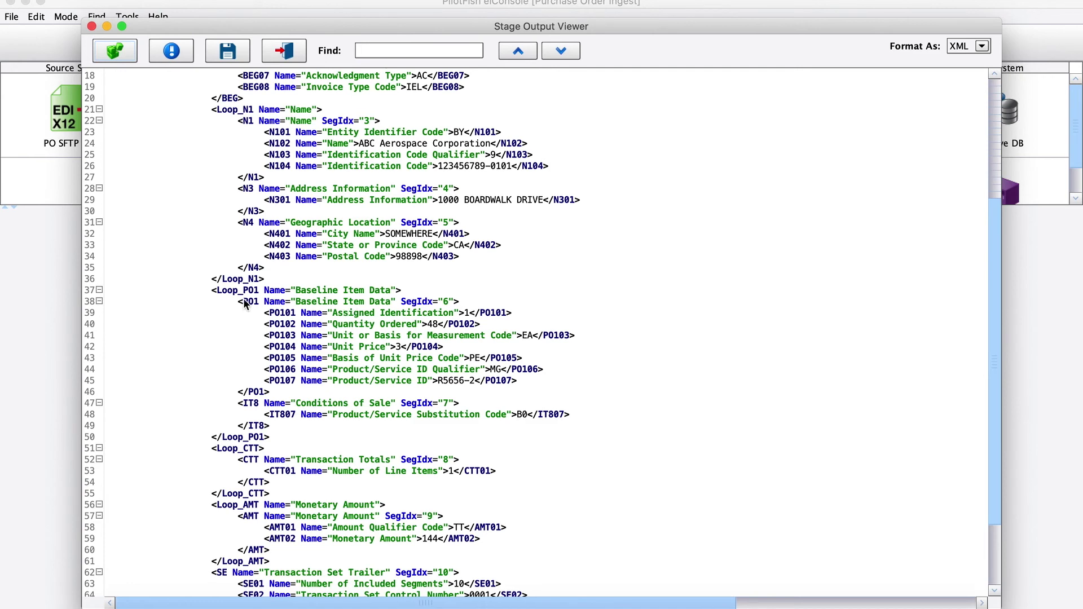
left_click(287, 51)
Step: Check the Purchase Order Ingest routing stage and view the XSLT stage output of the 850 to SQLXML target transform
left_click(503, 148)
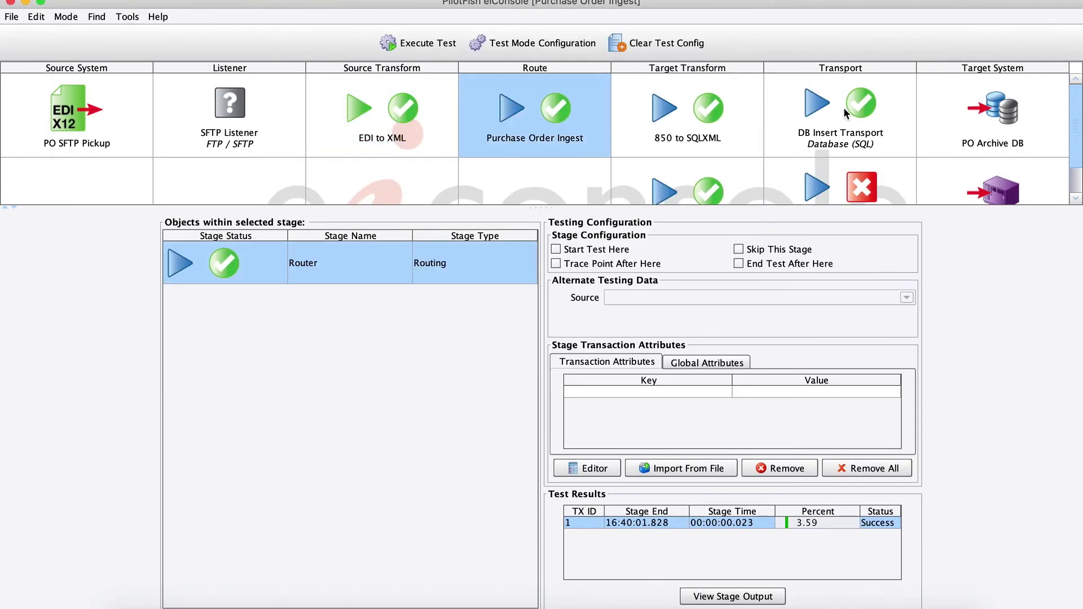
left_click(958, 144)
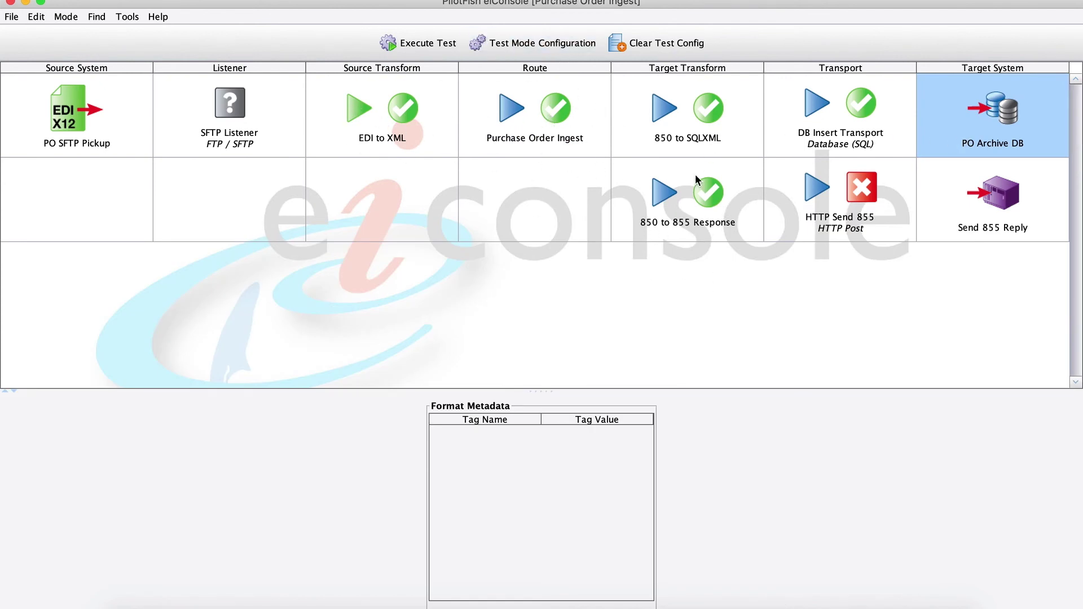
left_click(692, 114)
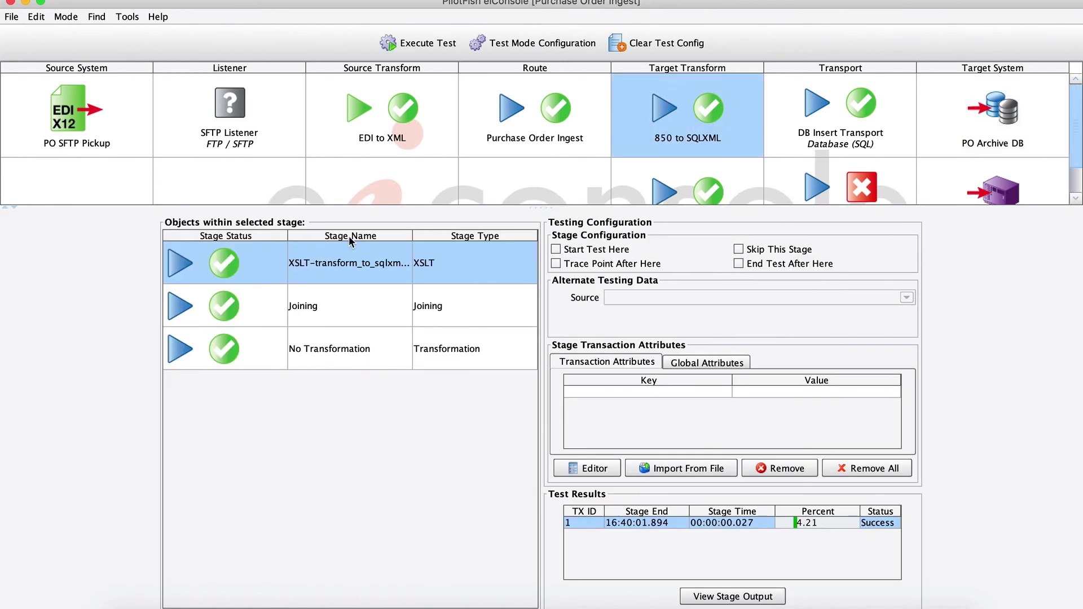
double_click(375, 260)
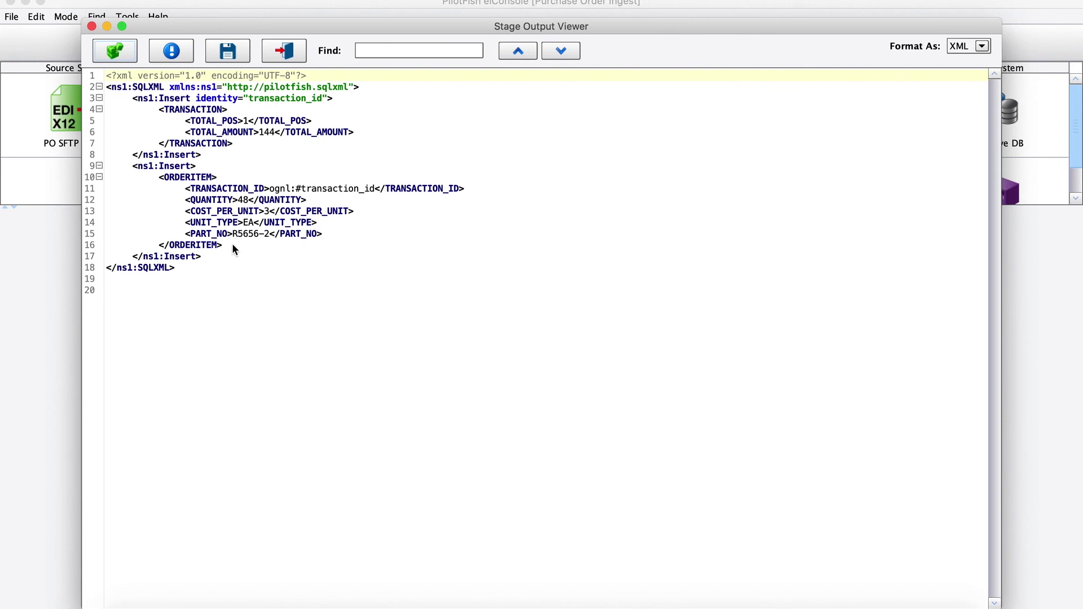
left_click(293, 53)
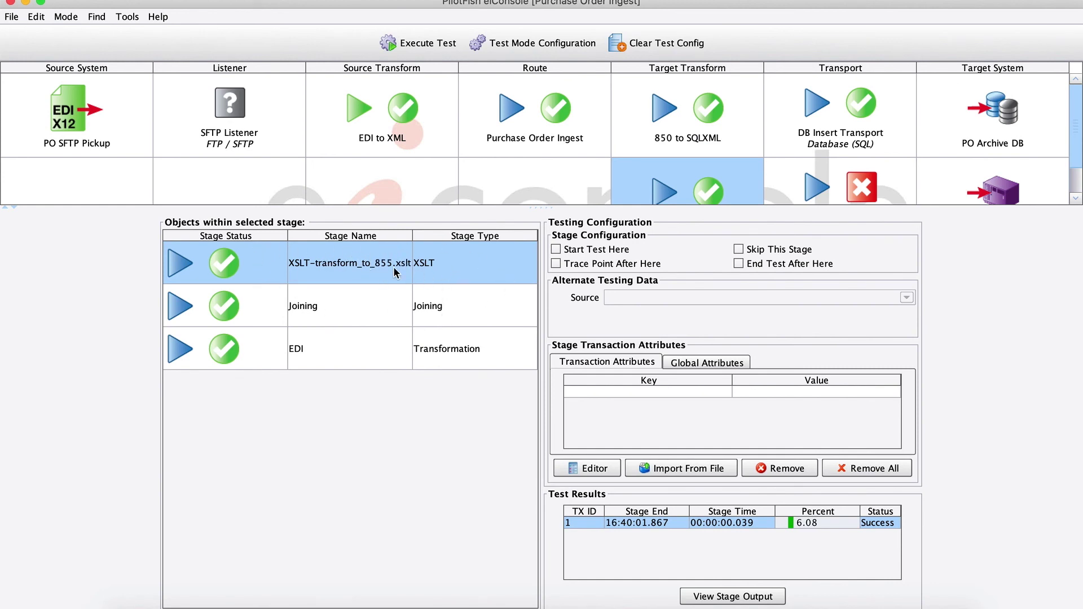
Step: View the 855 output produced by the EDI transformation stage of the 850 to 855 Response target transform
left_click(363, 352)
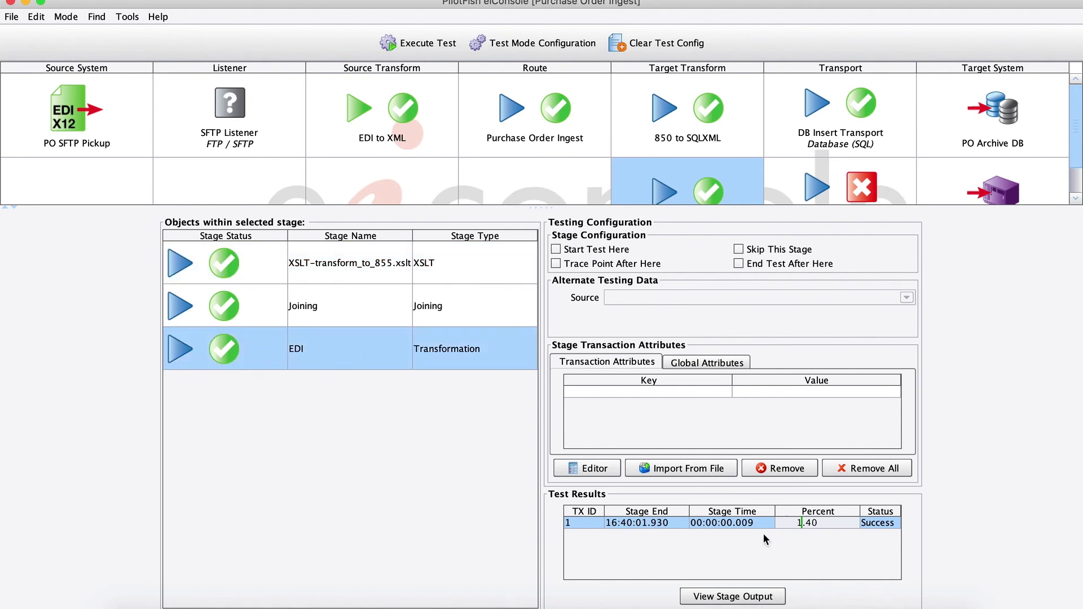
left_click(733, 596)
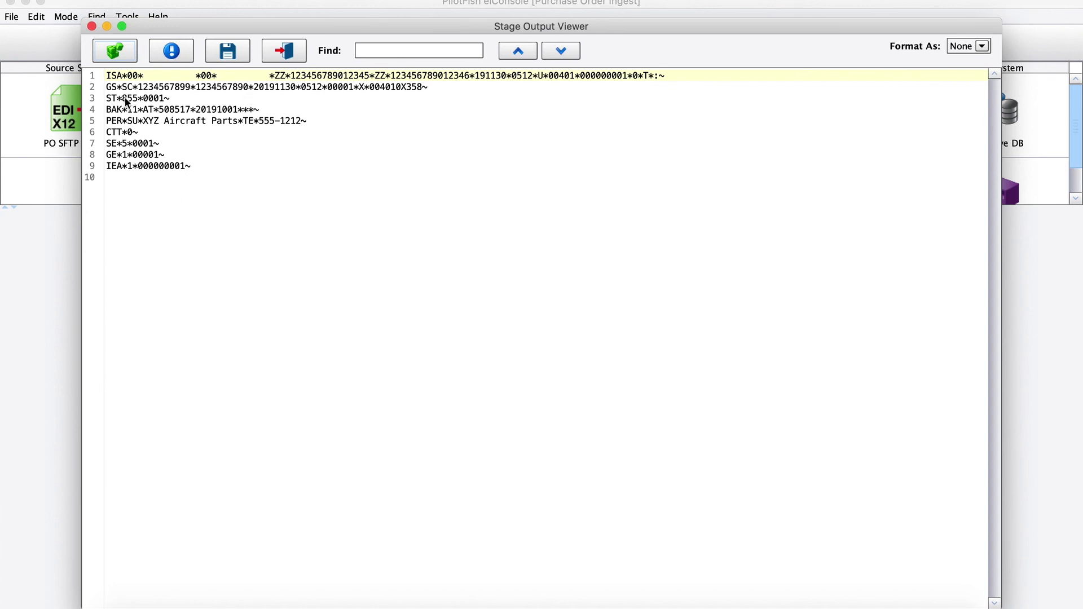
left_click(271, 57)
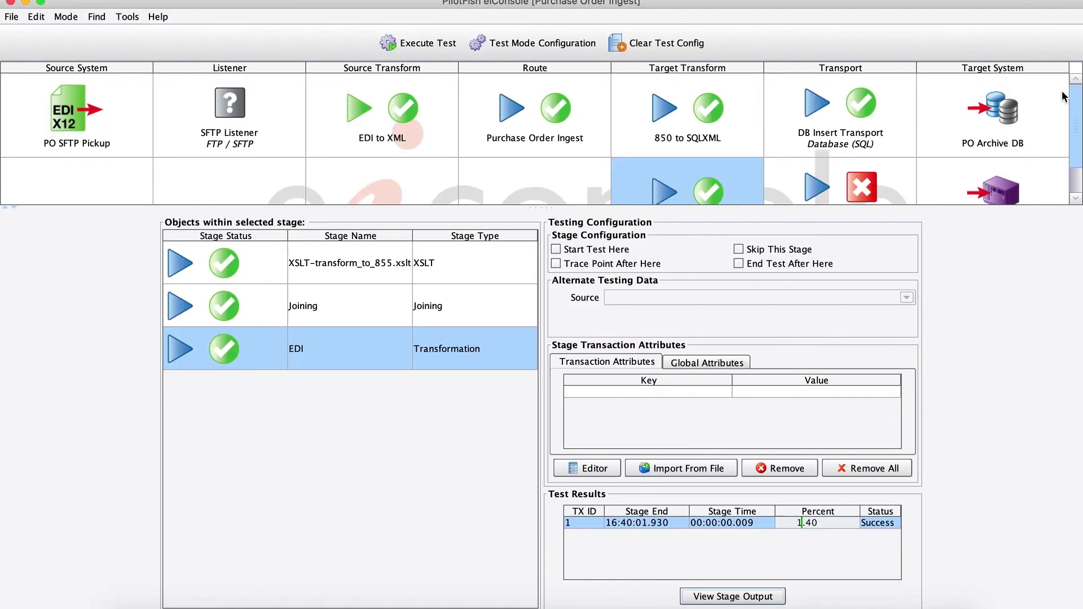
Step: Check the DB Insert Transport test result and view the stage output of the HTTP Send 855 transport
left_click(826, 136)
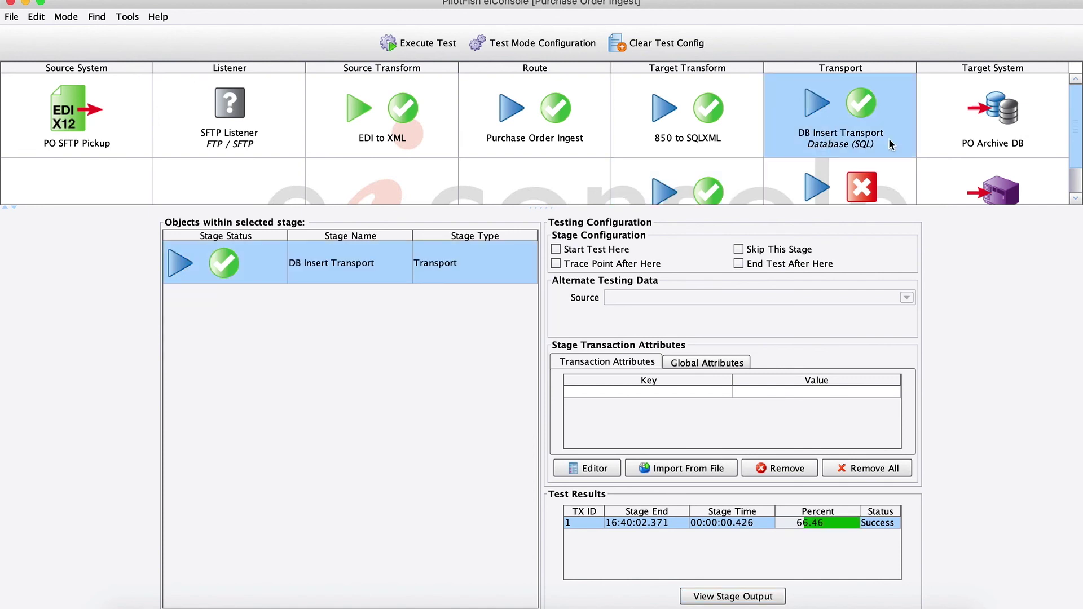
left_click(959, 169)
left_click(812, 215)
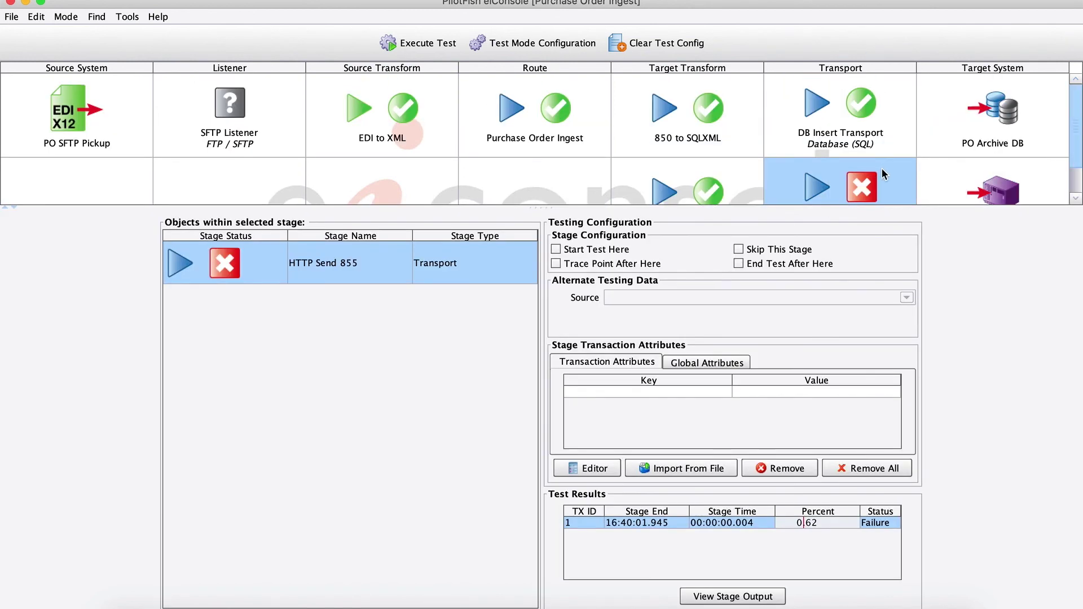
scroll(946, 187, "down", 1)
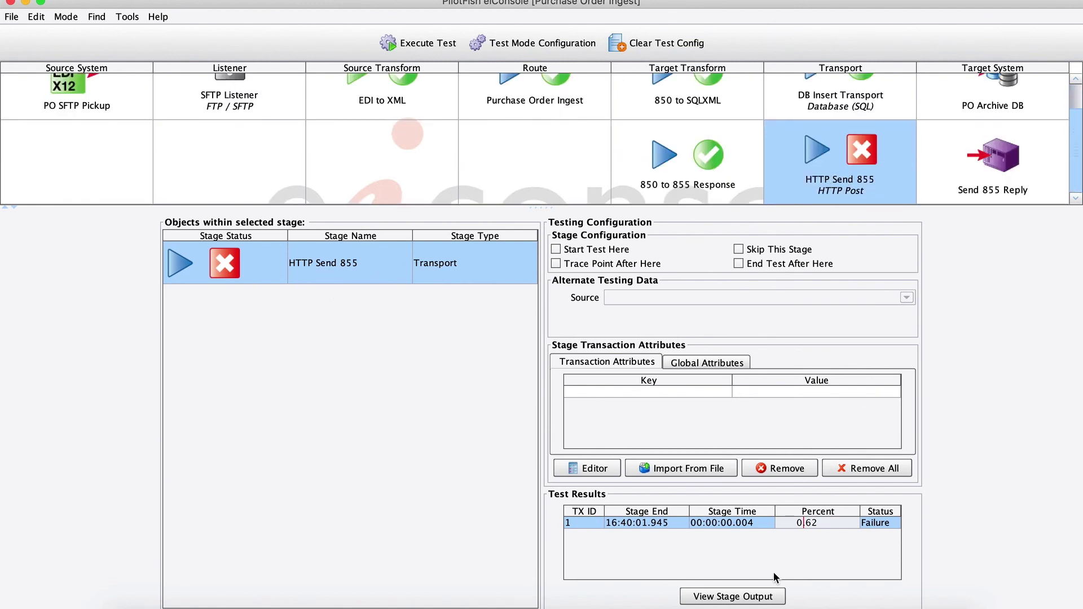
left_click(750, 597)
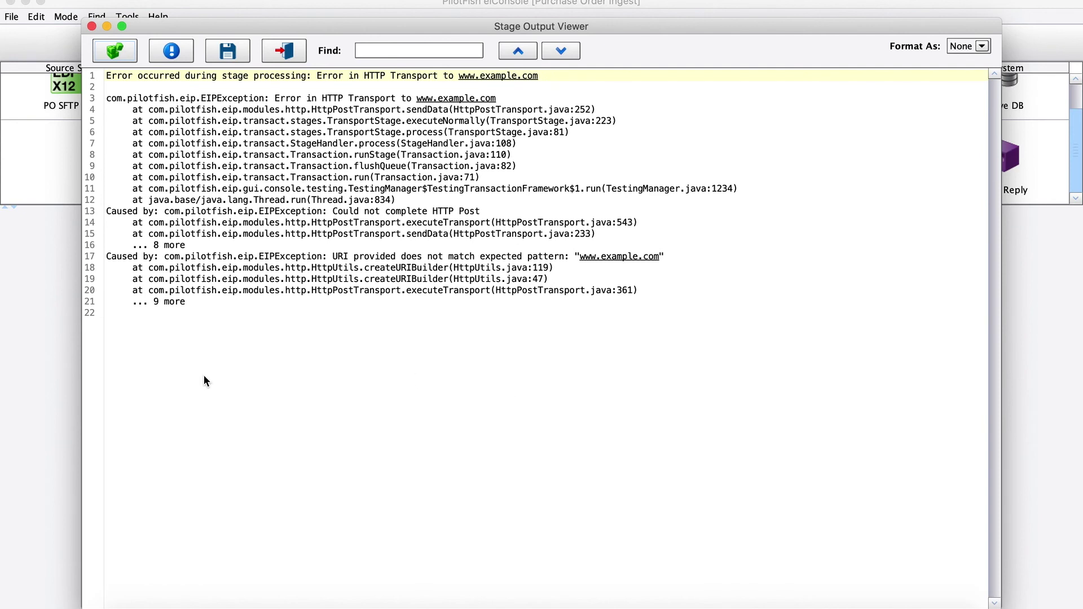